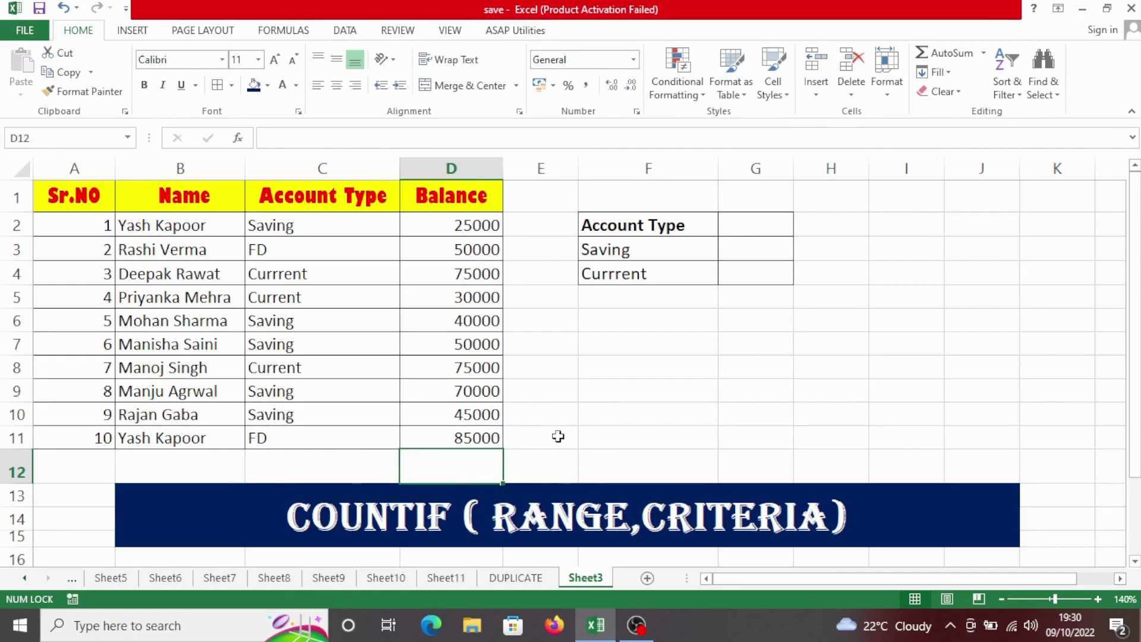
Examine the customer account table's columns and the Saving and Currrent entries in the Account Type summary
{"action": "left_click_drag", "start_coordinate": [107, 205], "coordinate": [497, 415]}
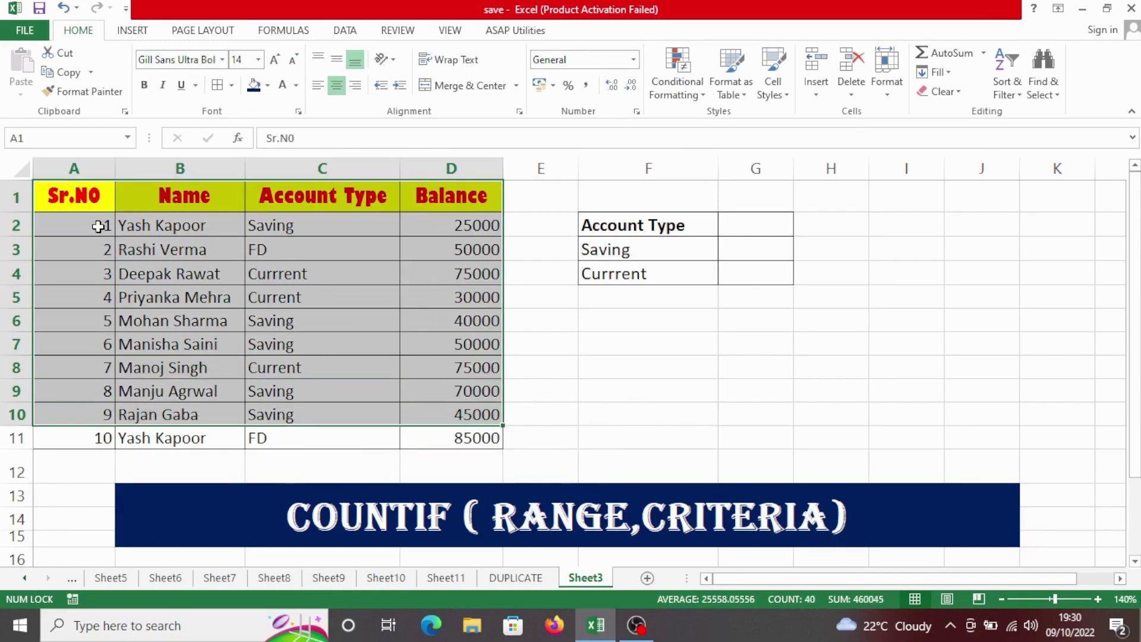
{"action": "left_click", "coordinate": [207, 208]}
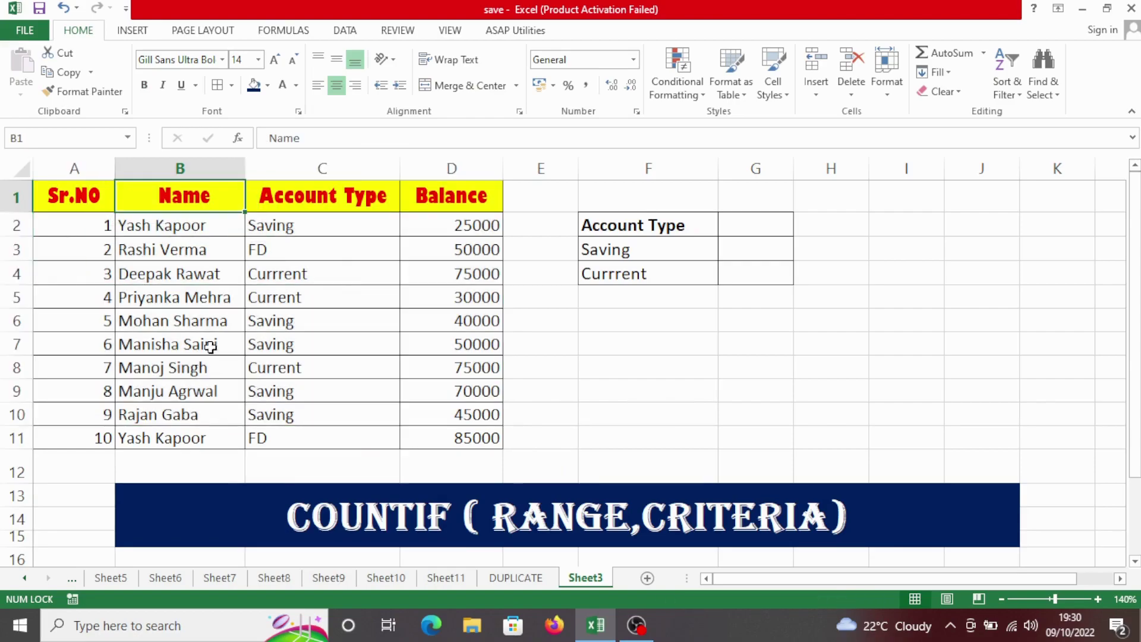
{"action": "left_click", "coordinate": [318, 273]}
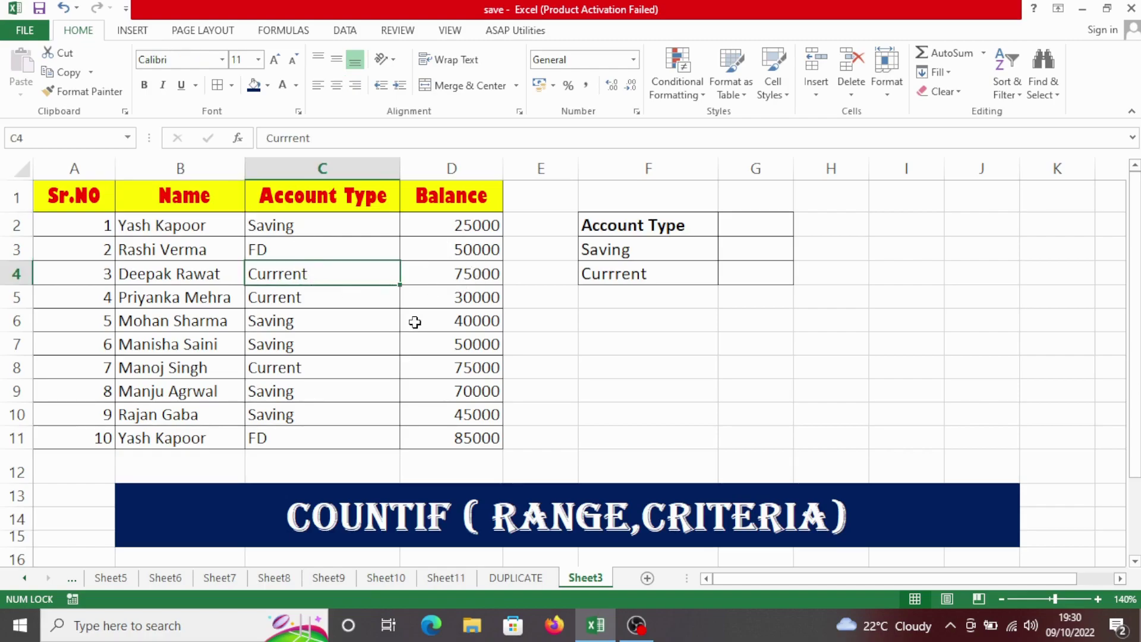
{"action": "left_click", "coordinate": [678, 232]}
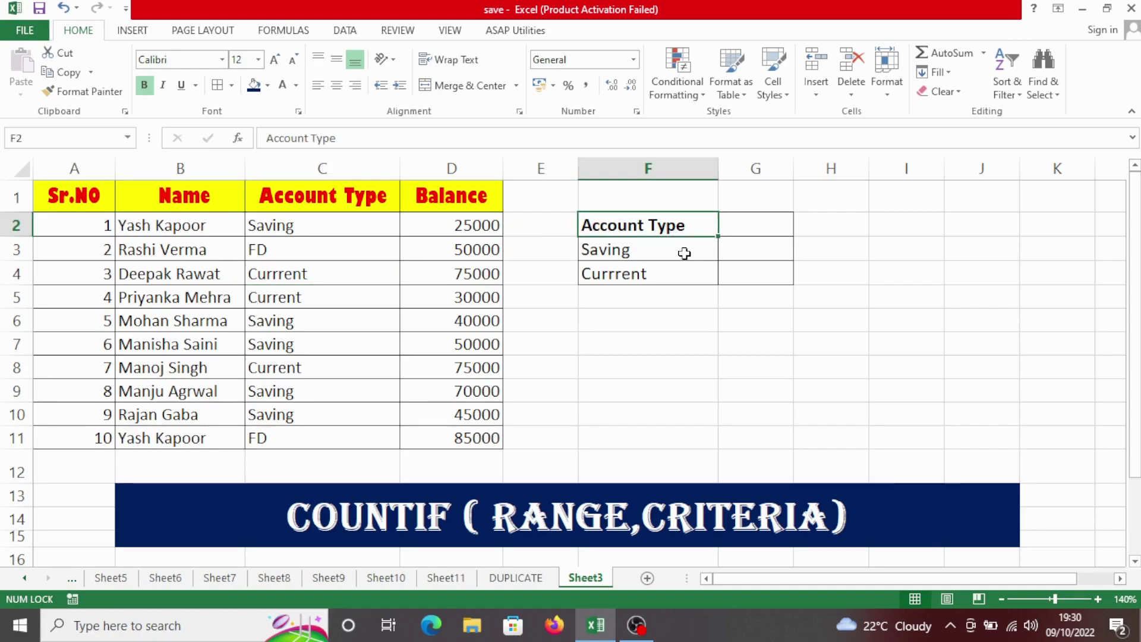
{"action": "left_click", "coordinate": [628, 254]}
{"action": "left_click", "coordinate": [652, 279]}
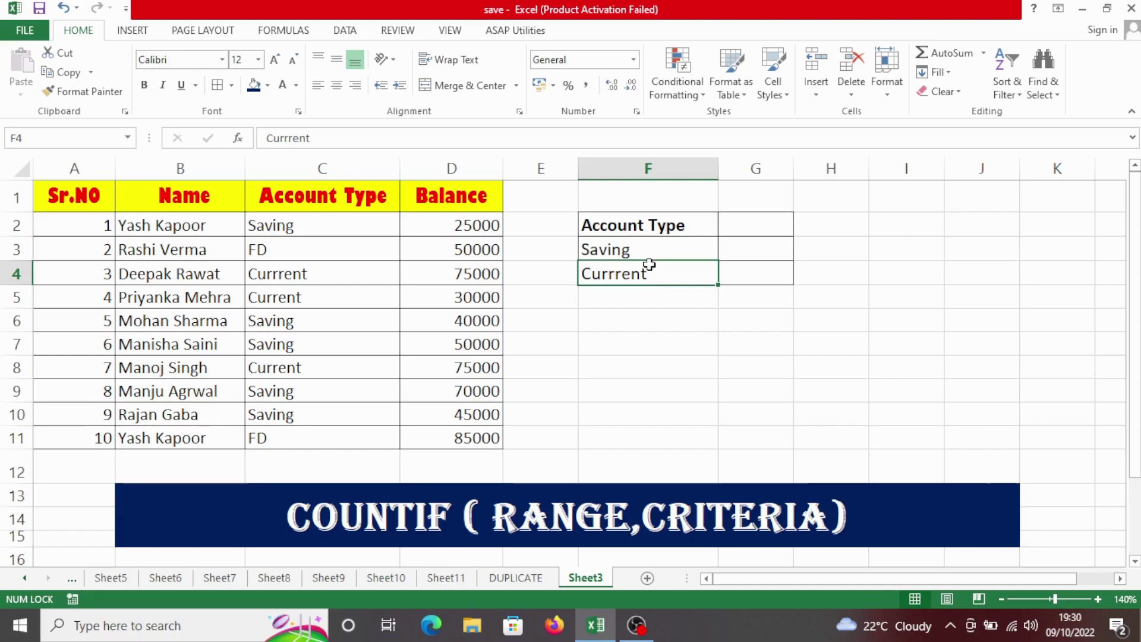
{"action": "left_click", "coordinate": [648, 254]}
{"action": "left_click", "coordinate": [731, 252]}
{"action": "left_click", "coordinate": [655, 257]}
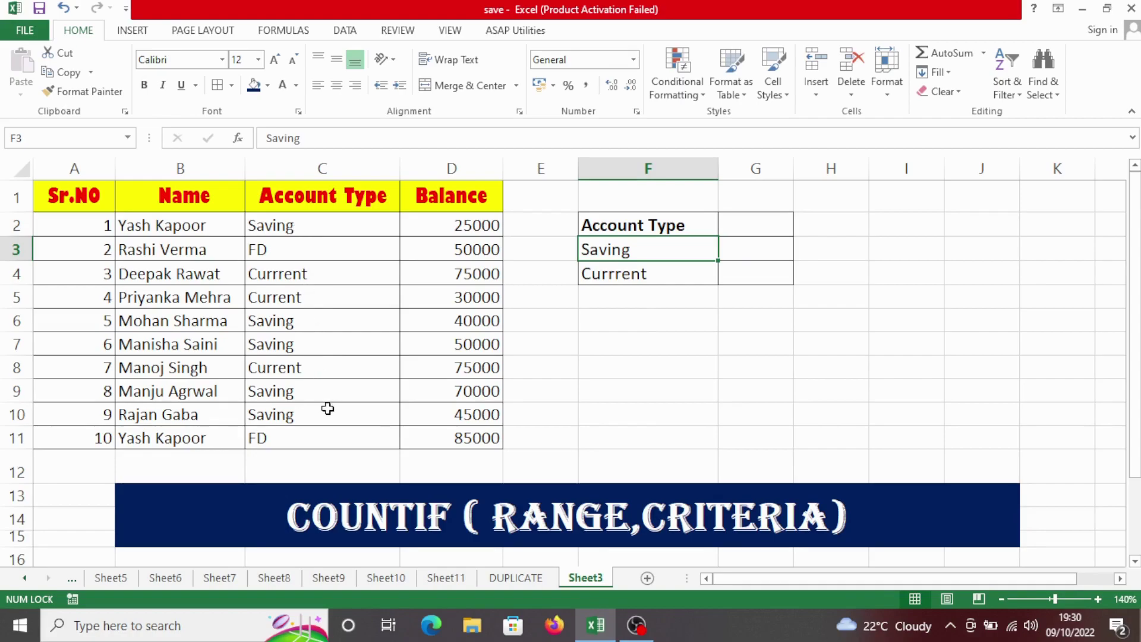
Check the Saving rows in column C and enter manual counts of 5 for Saving in G3 and 3 for Currrent in G4
{"action": "left_click", "coordinate": [767, 246]}
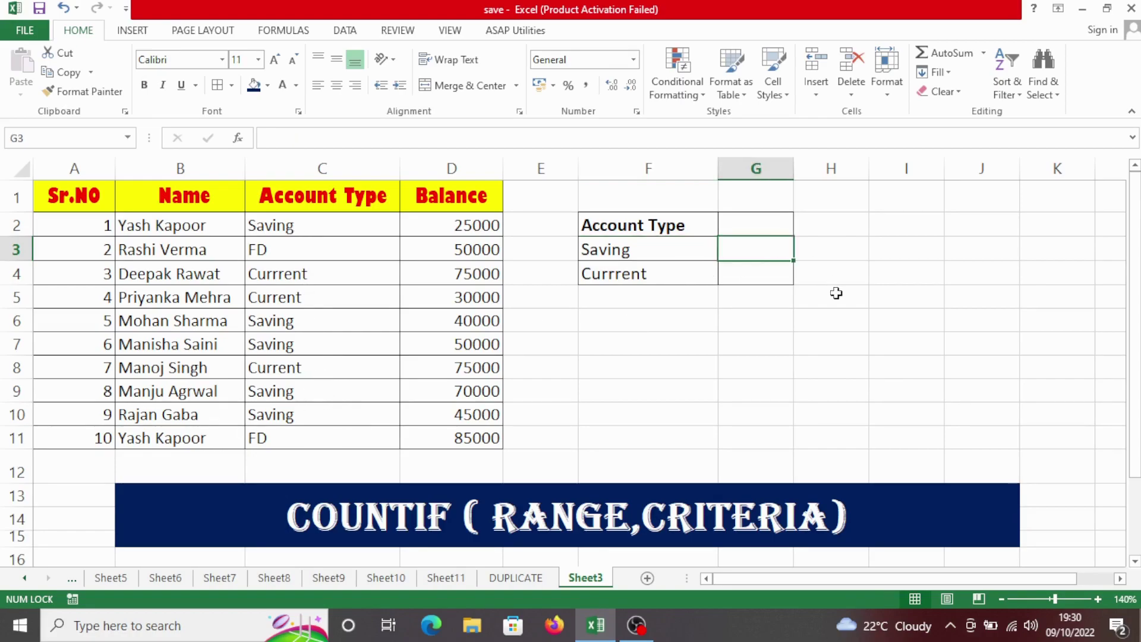
{"action": "left_click", "coordinate": [323, 221]}
{"action": "left_click", "coordinate": [298, 347]}
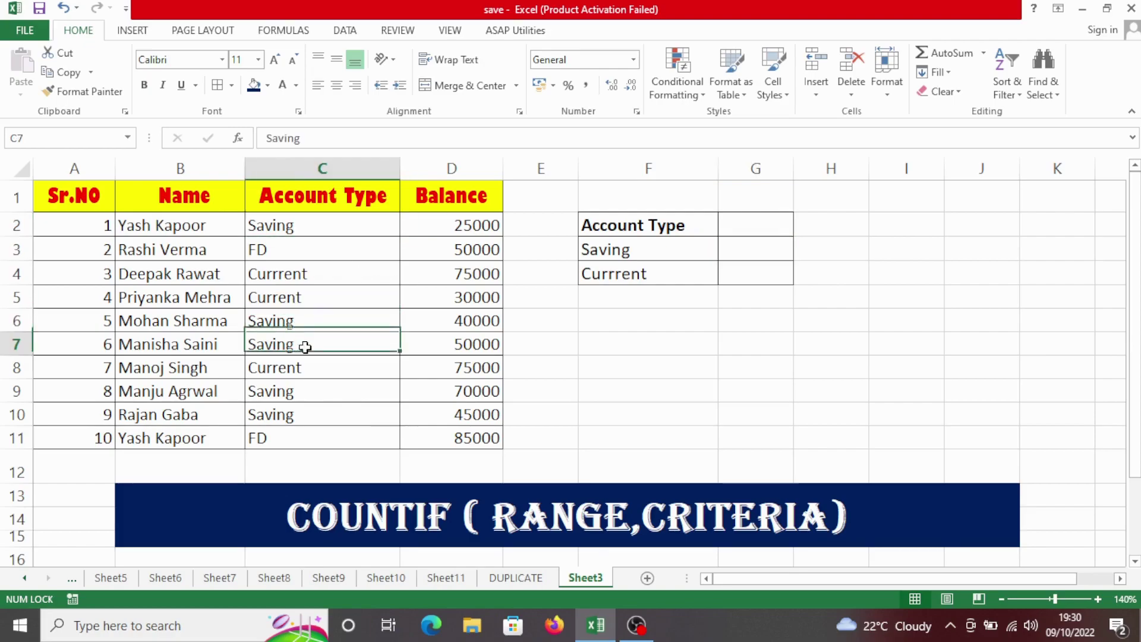
{"action": "left_click", "coordinate": [303, 415]}
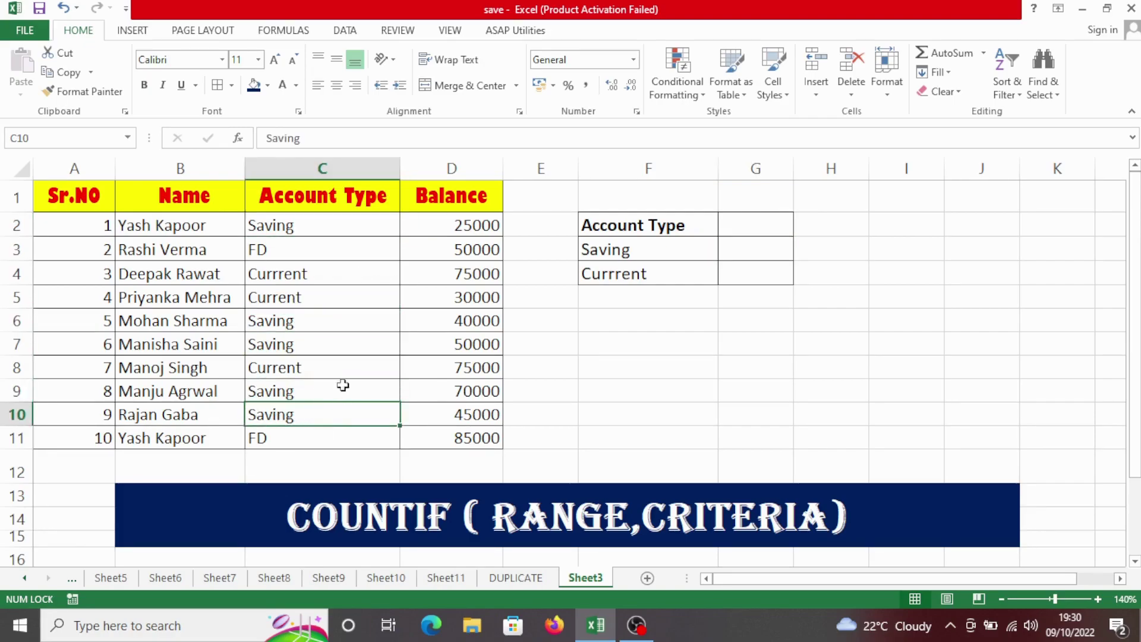
{"action": "left_click", "coordinate": [759, 243]}
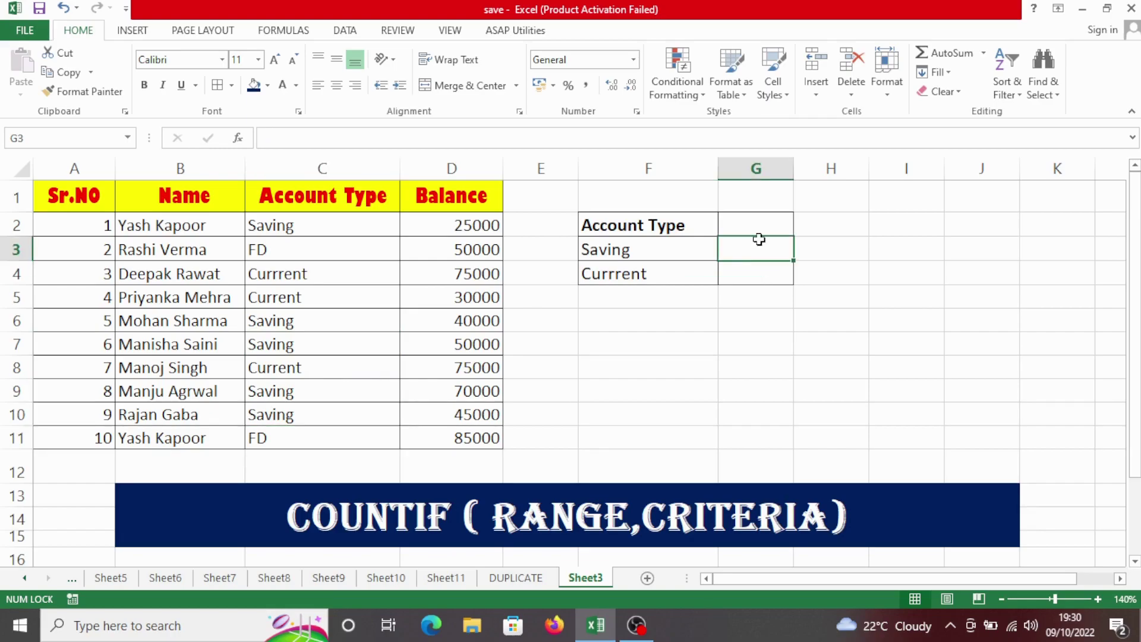
{"action": "type", "text": "5"}
{"action": "left_click", "coordinate": [822, 275]}
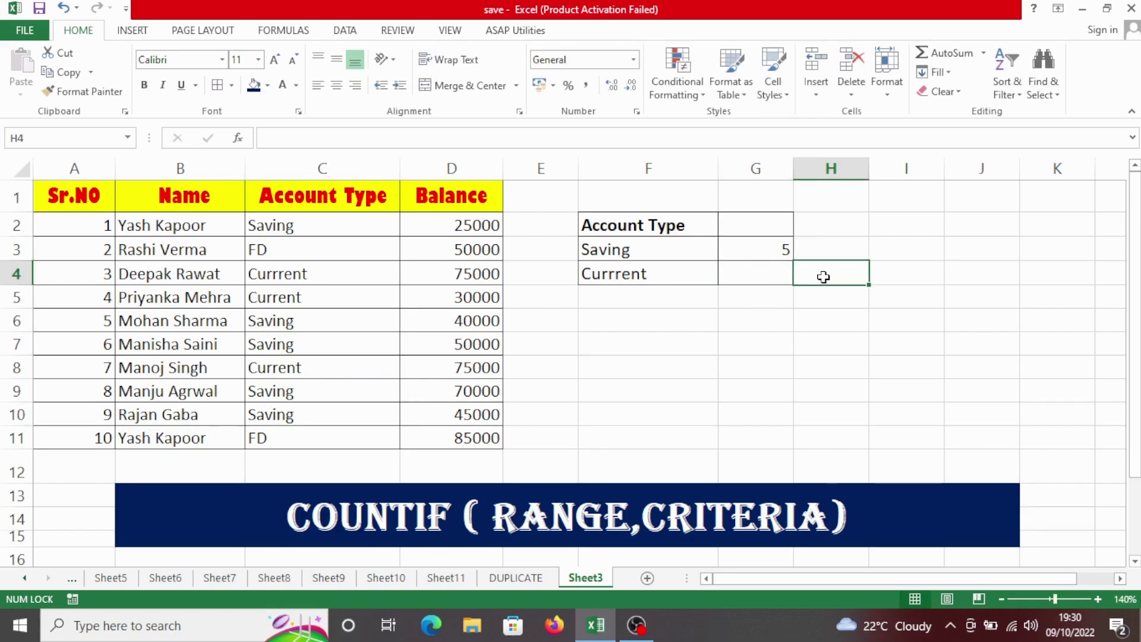
{"action": "left_click", "coordinate": [763, 273]}
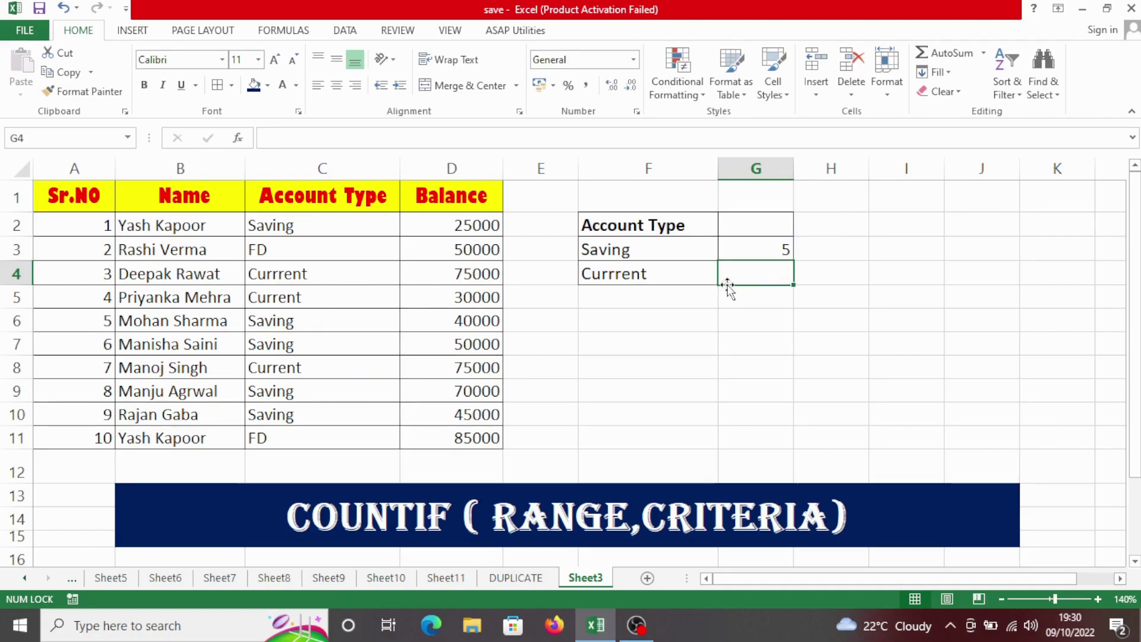
{"action": "type", "text": "3"}
{"action": "key", "text": "Return"}
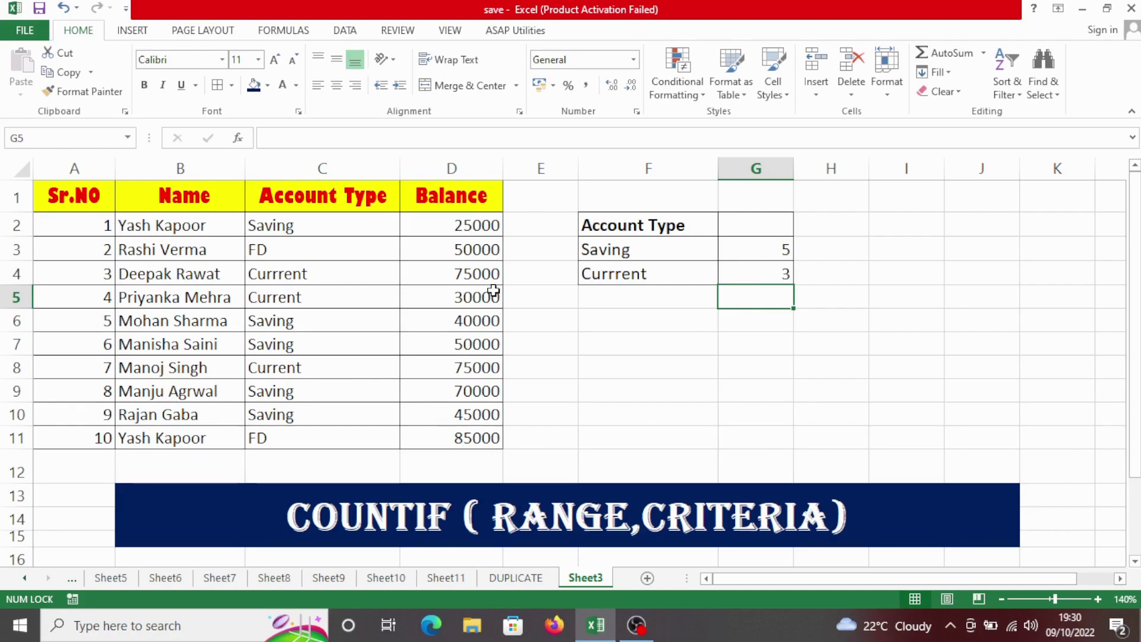
Clear the manually entered counts from G3:G4
{"action": "left_click", "coordinate": [587, 303]}
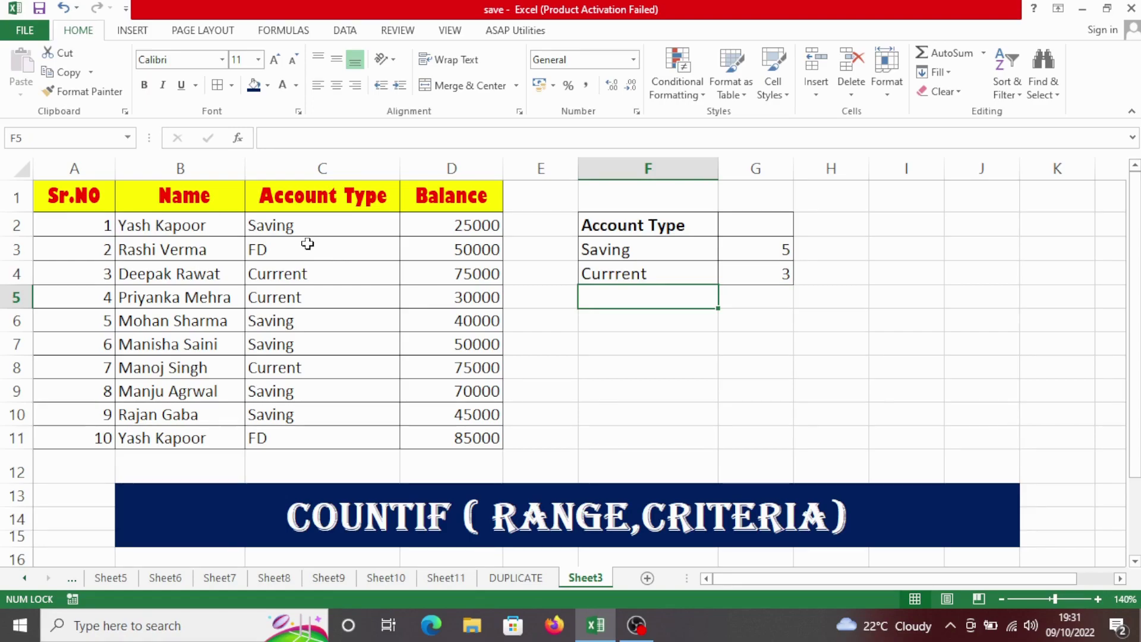
{"action": "scroll", "coordinate": [311, 244], "scroll_direction": "down", "scroll_amount": 1}
{"action": "scroll", "coordinate": [308, 249], "scroll_direction": "up", "scroll_amount": 1}
{"action": "left_click_drag", "start_coordinate": [721, 251], "coordinate": [777, 284]}
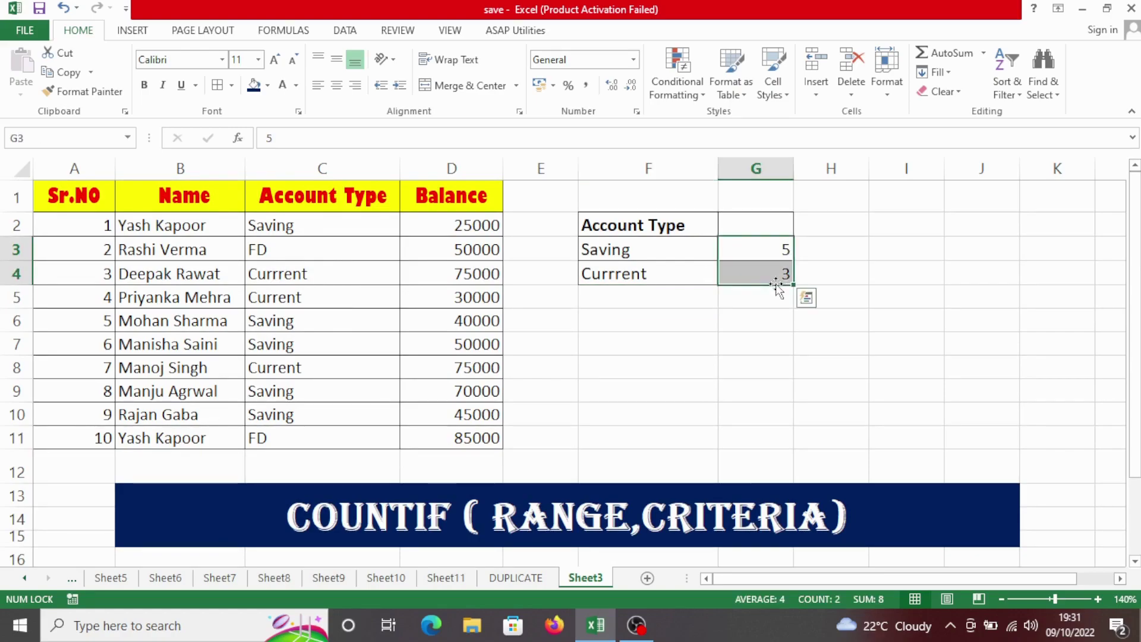
{"action": "key", "text": "Delete"}
{"action": "left_click", "coordinate": [797, 297]}
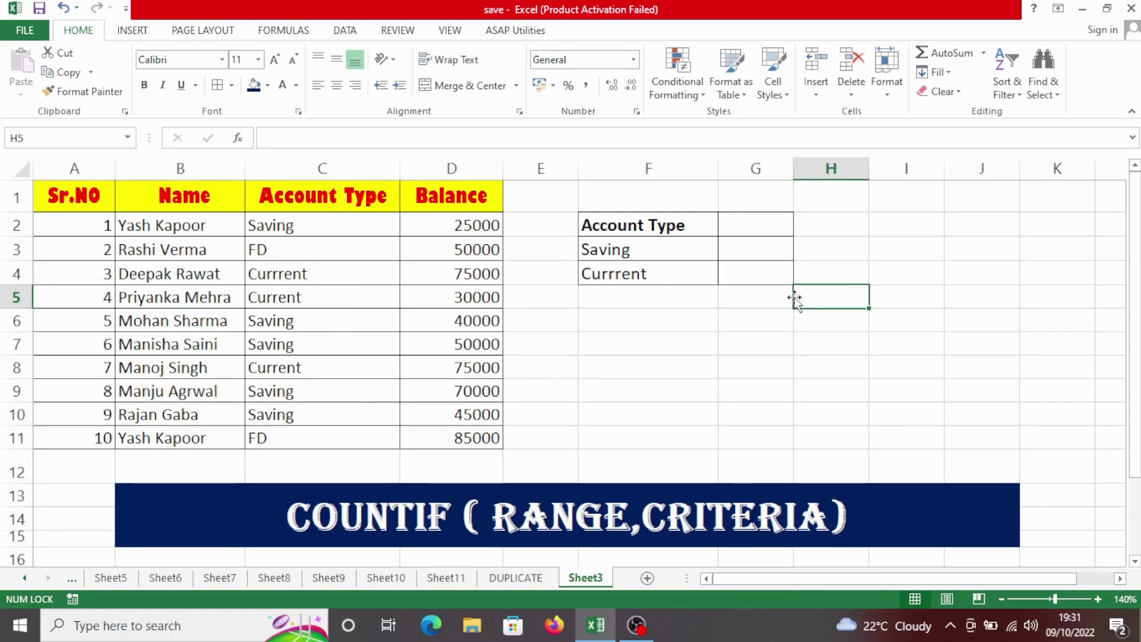
Enter the label COUNT in F7 and NUMBER in G7 beside it
{"action": "left_click", "coordinate": [764, 256]}
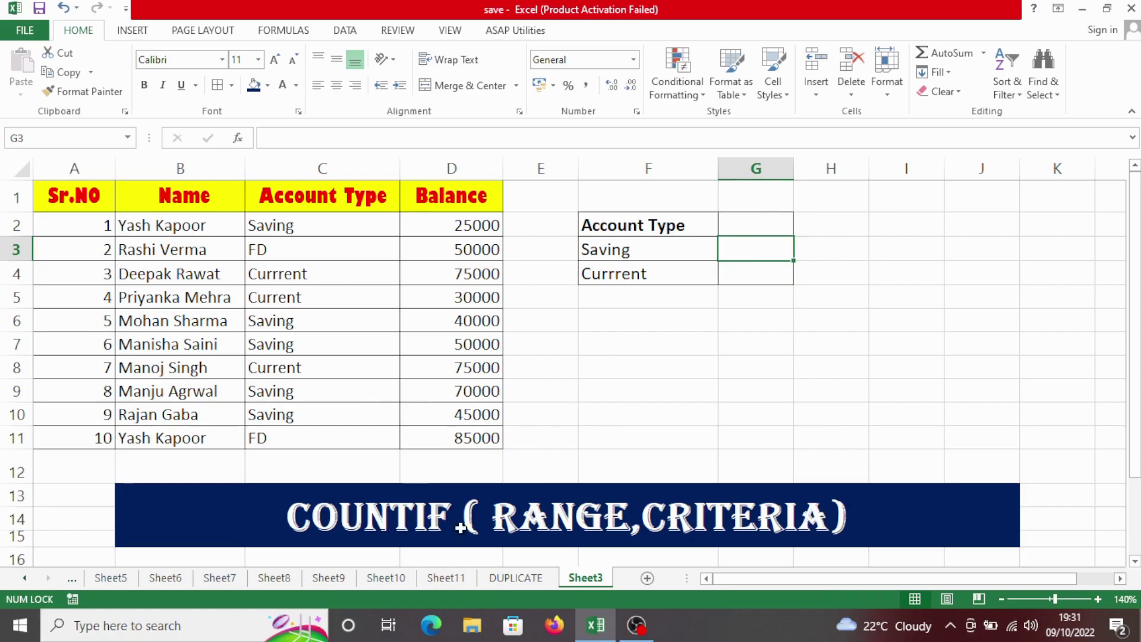
{"action": "left_click", "coordinate": [652, 348]}
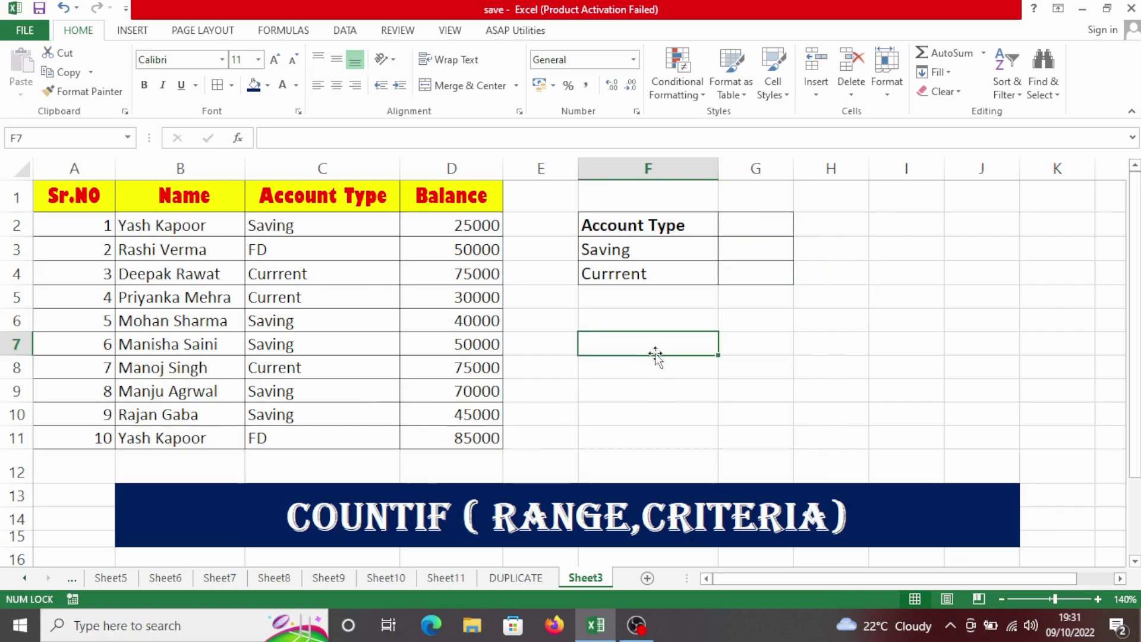
{"action": "type", "text": "COUNT"}
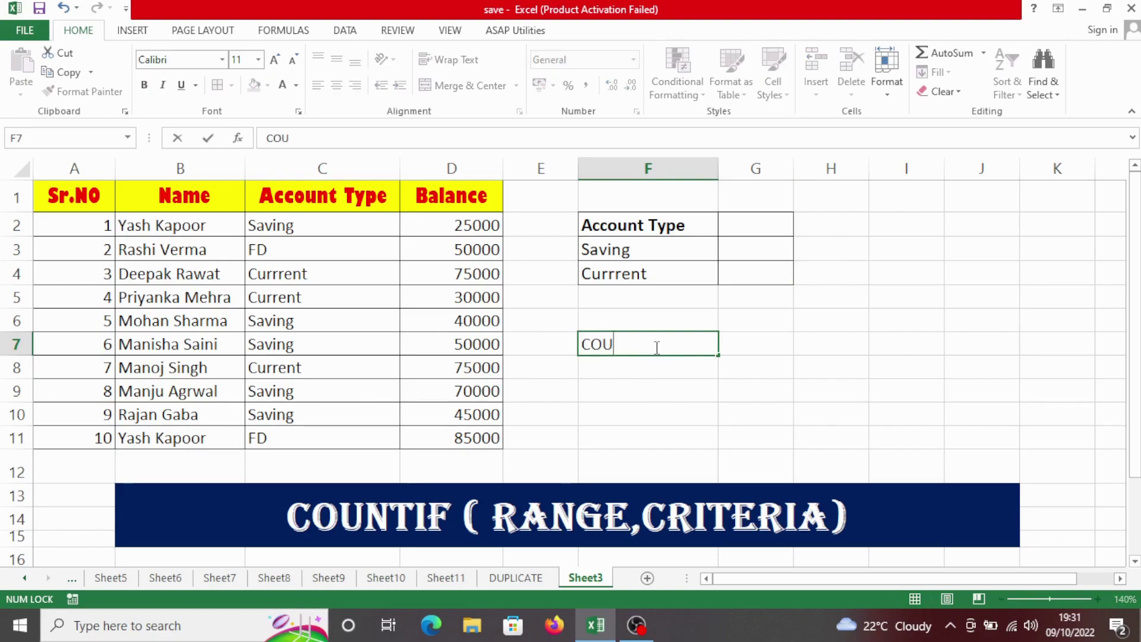
{"action": "left_click", "coordinate": [710, 392]}
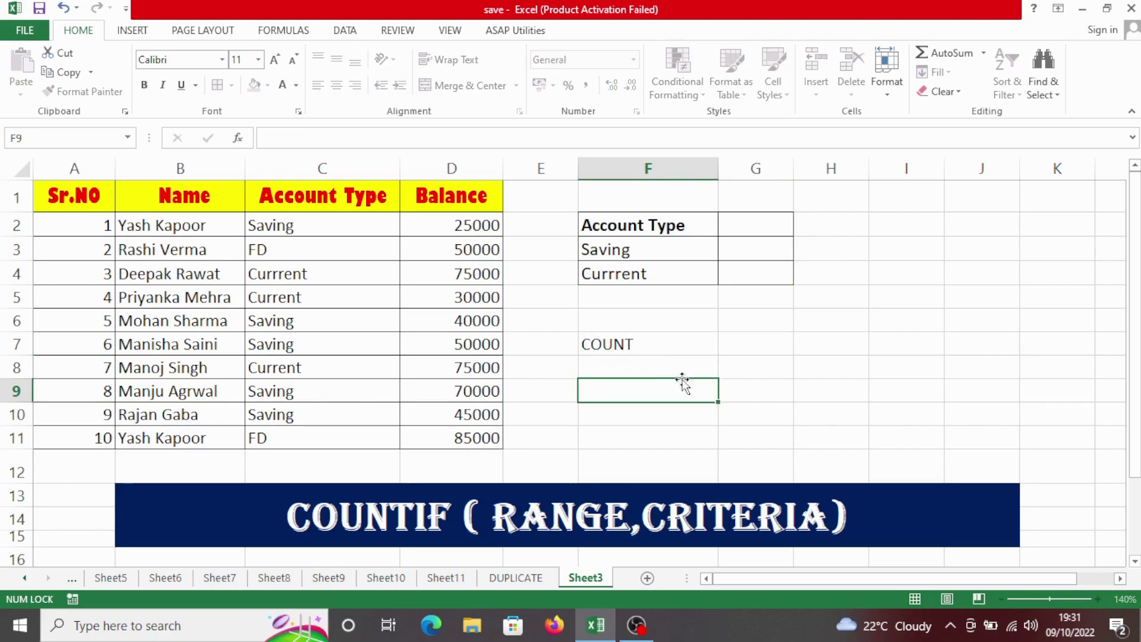
{"action": "left_click", "coordinate": [656, 340]}
{"action": "left_click", "coordinate": [782, 339]}
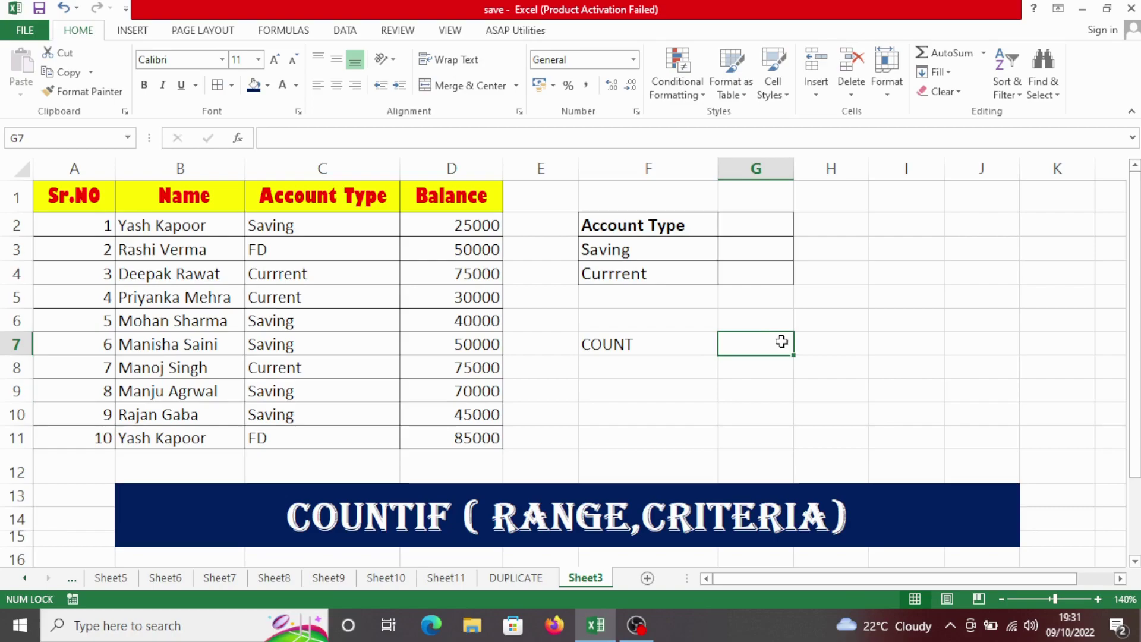
{"action": "type", "text": "NUMBER"}
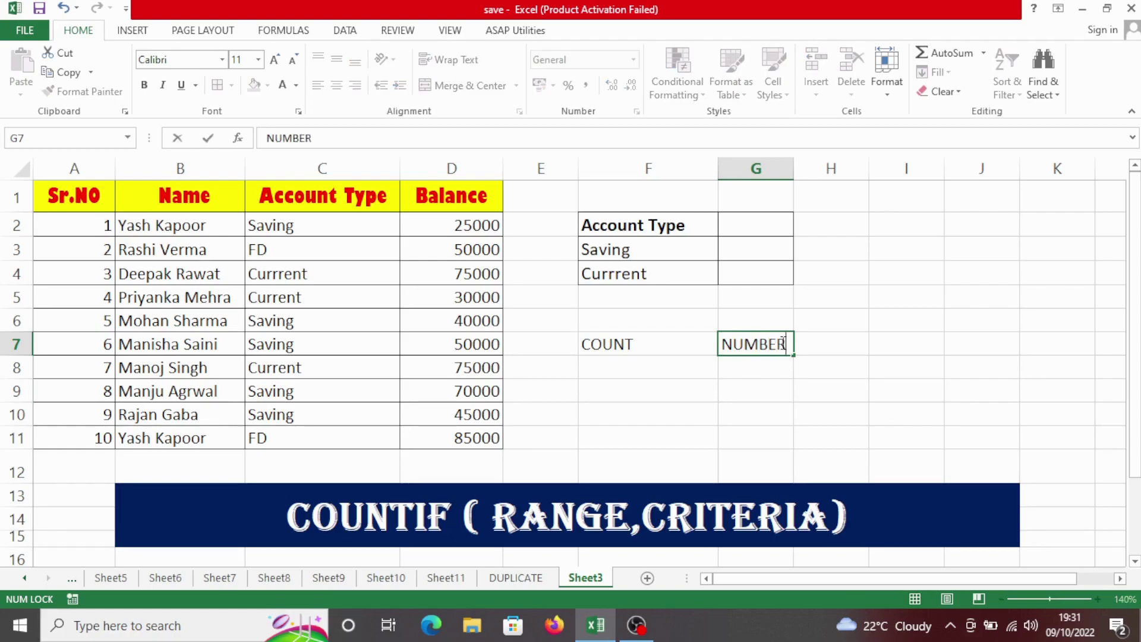
{"action": "left_click", "coordinate": [880, 336]}
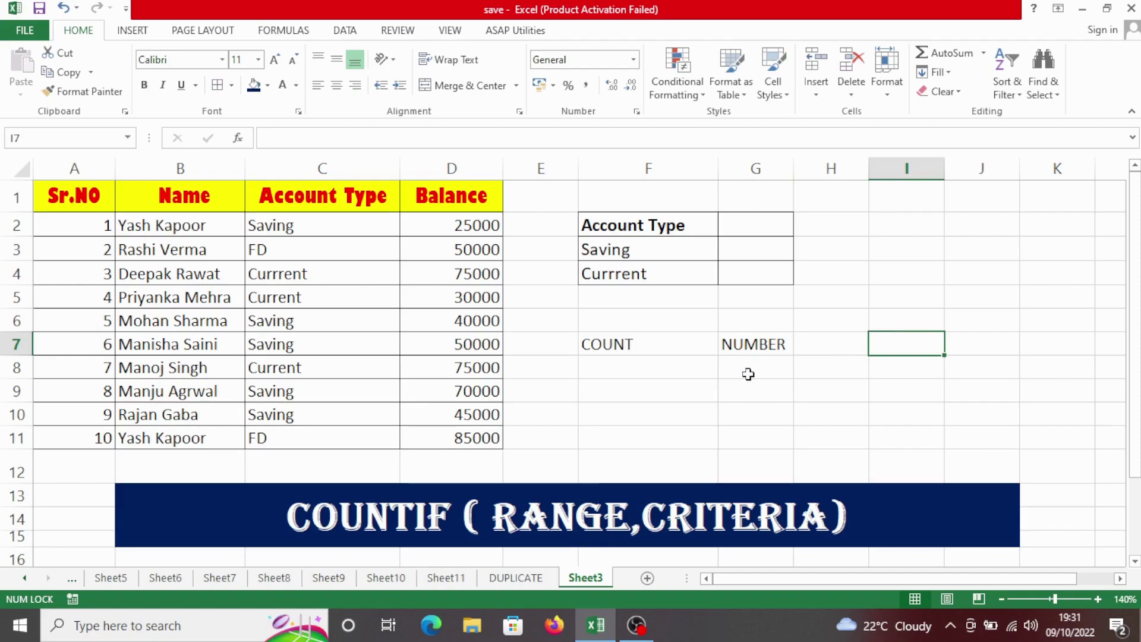
Count the first four Balance values by entering =COUNT(D2:D5) in H7
{"action": "left_click", "coordinate": [749, 375]}
{"action": "left_click", "coordinate": [852, 344]}
{"action": "type", "text": "="}
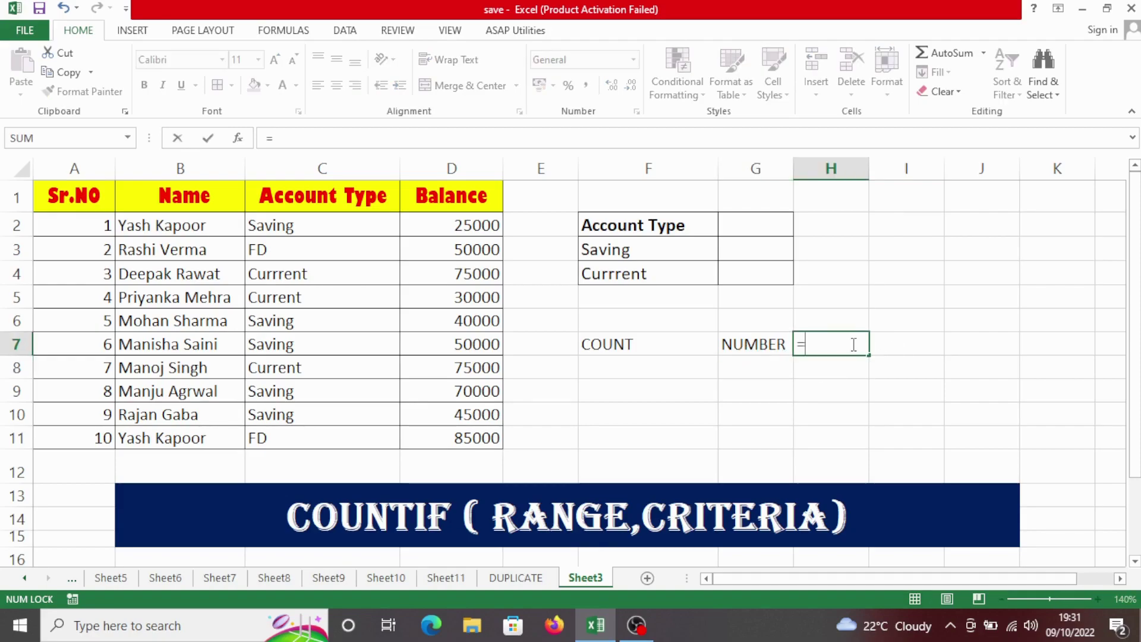
{"action": "type", "text": "COUNT("}
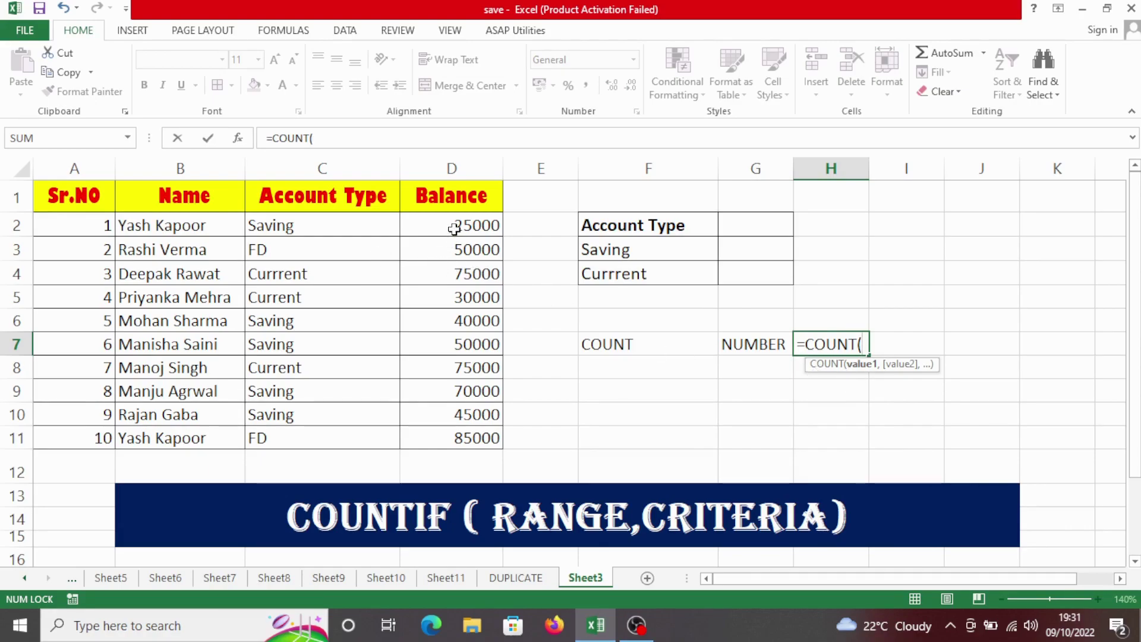
{"action": "left_click_drag", "start_coordinate": [452, 227], "coordinate": [459, 294]}
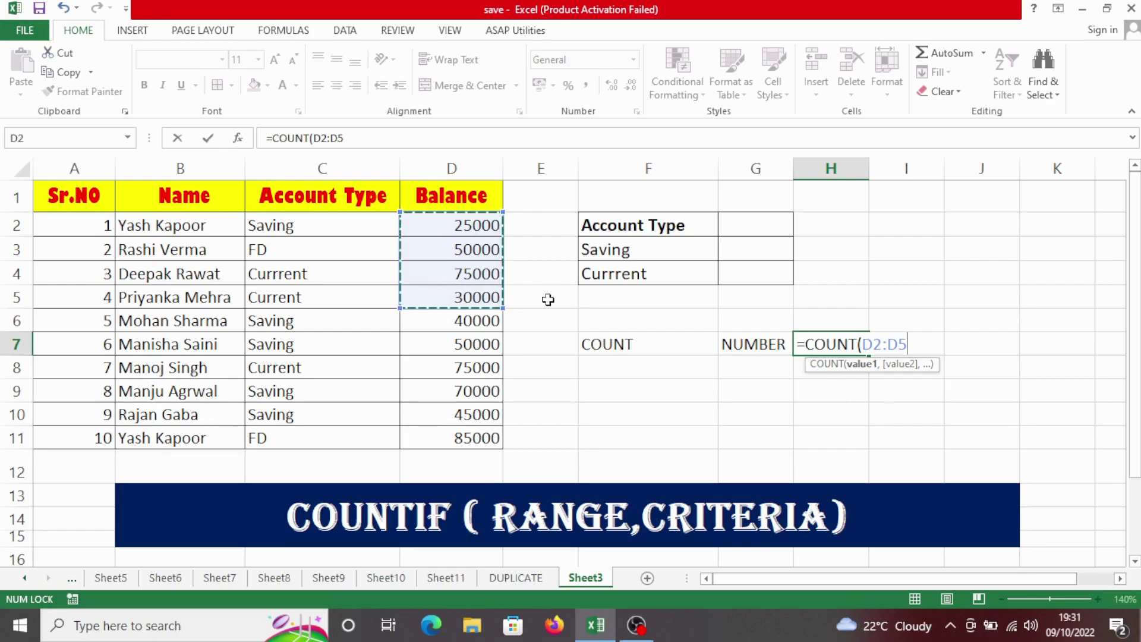
{"action": "type", "text": ")"}
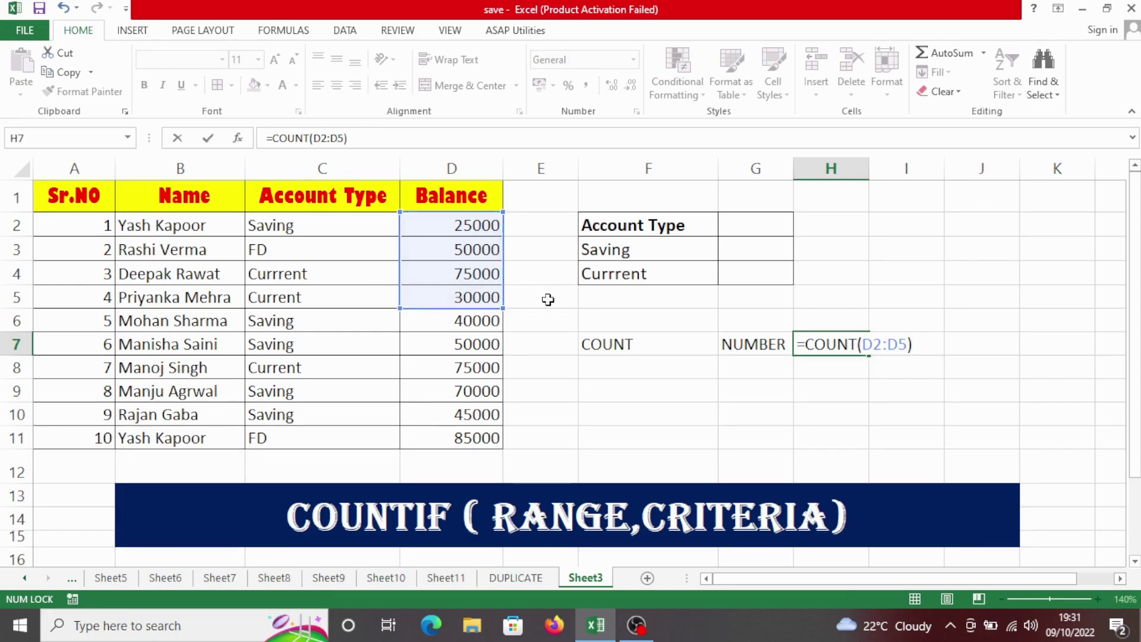
{"action": "key", "text": "Return"}
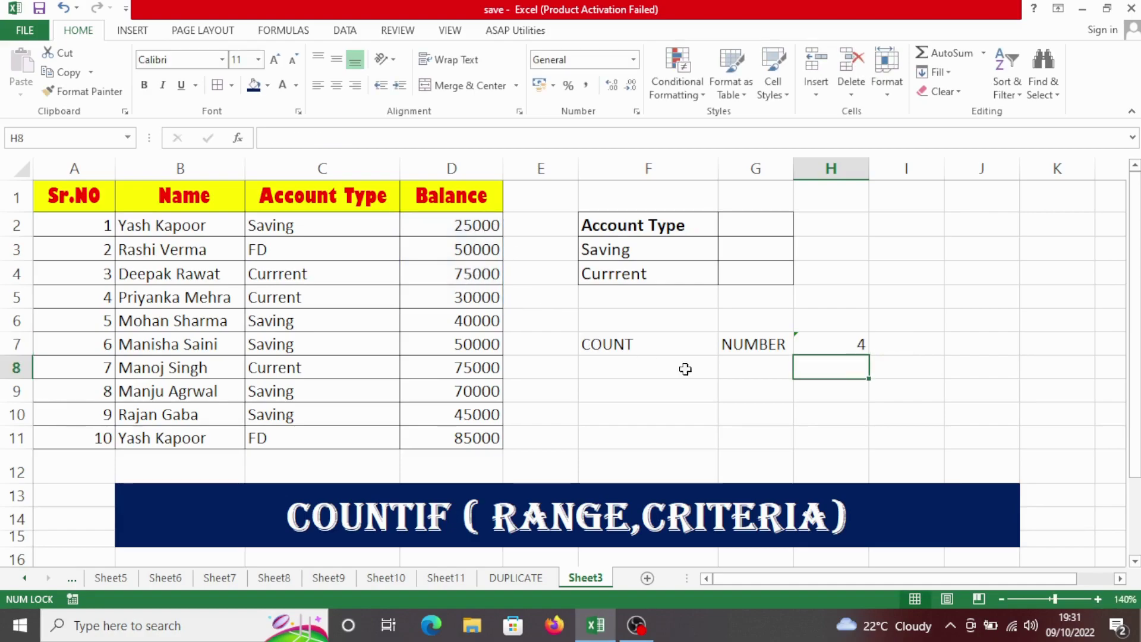
Delete the COUNT formula from H7
{"action": "left_click", "coordinate": [830, 349]}
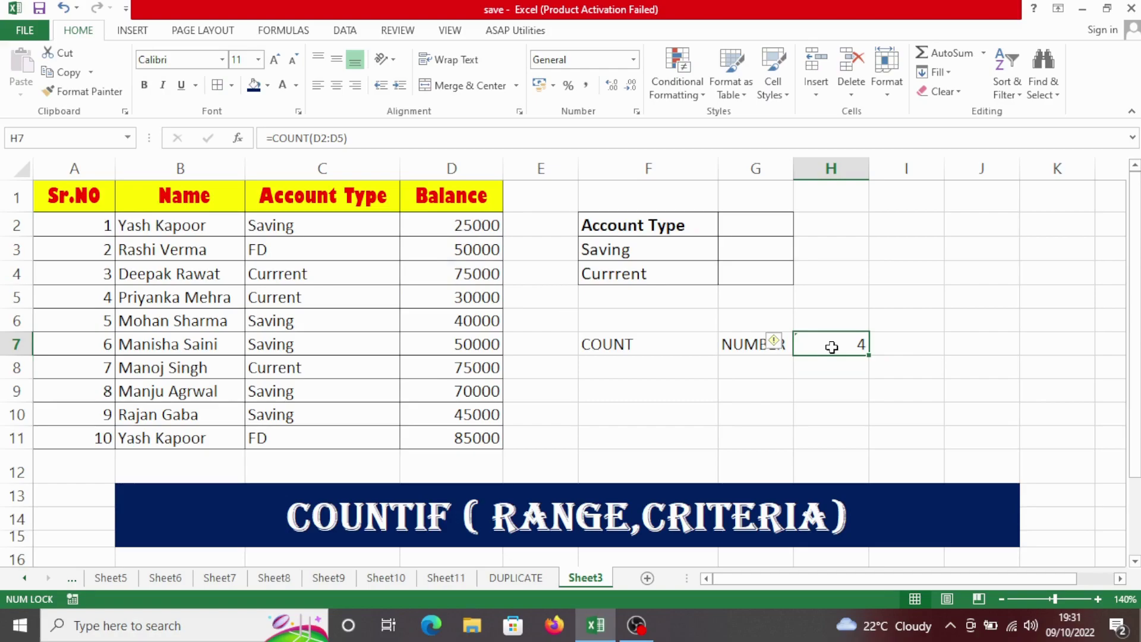
{"action": "key", "text": "End"}
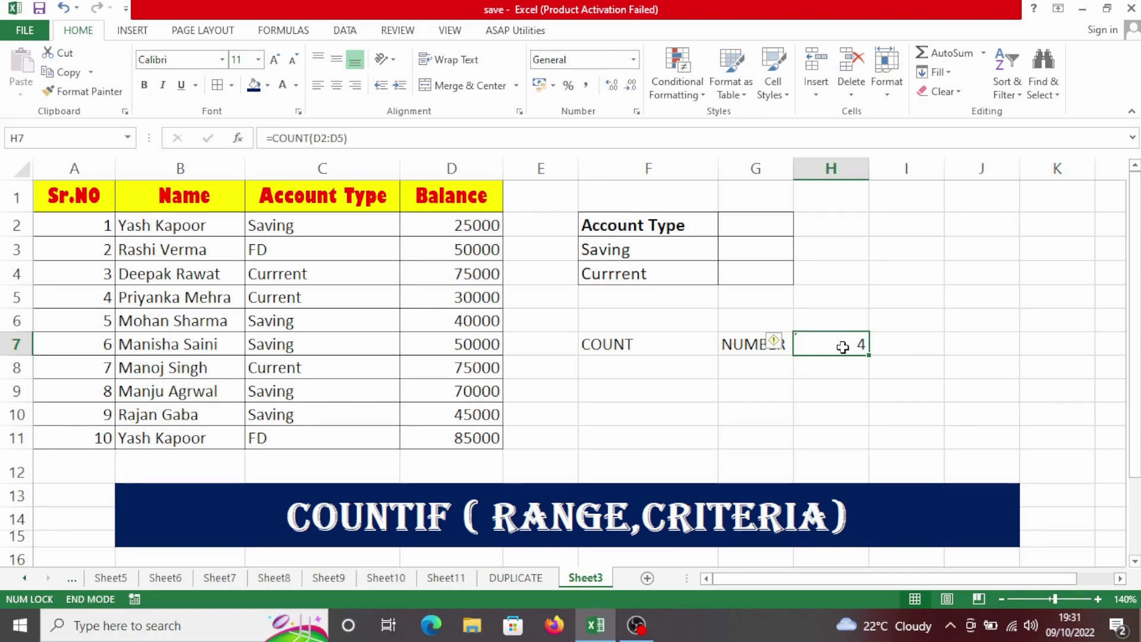
{"action": "key", "text": "Delete"}
{"action": "left_click", "coordinate": [879, 340]}
Count the numeric entries in the Balance header and first value by entering =COUNT(D1:D2) in H7
{"action": "left_click", "coordinate": [837, 341]}
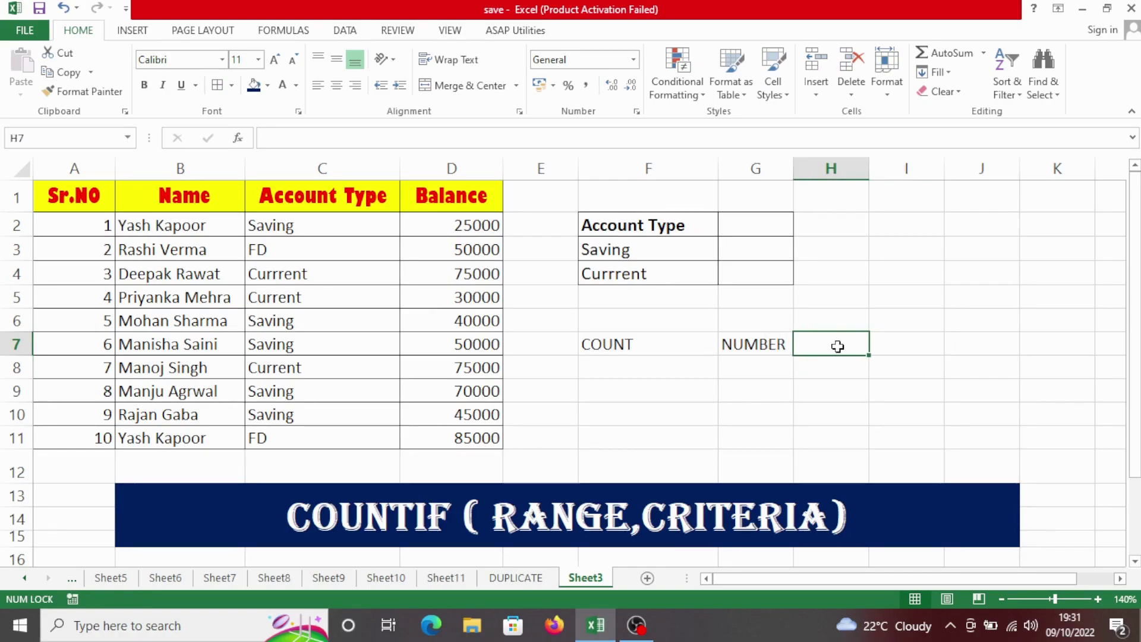
{"action": "type", "text": "=COUMT"}
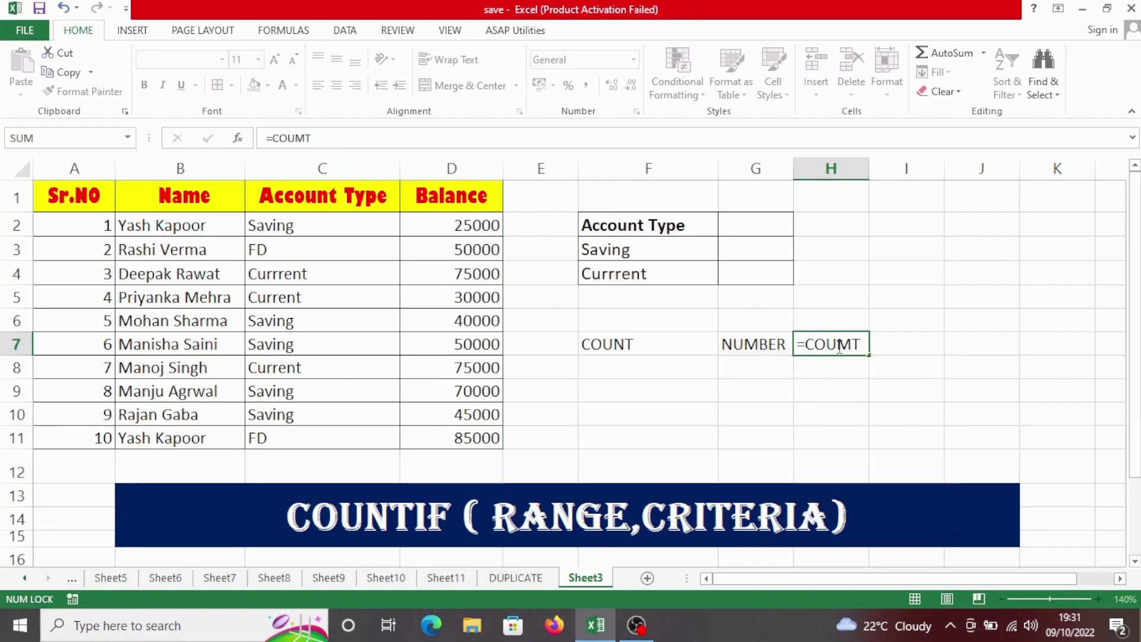
{"action": "key", "text": "Tab"}
{"action": "left_click", "coordinate": [837, 345]}
{"action": "key", "text": "F2"}
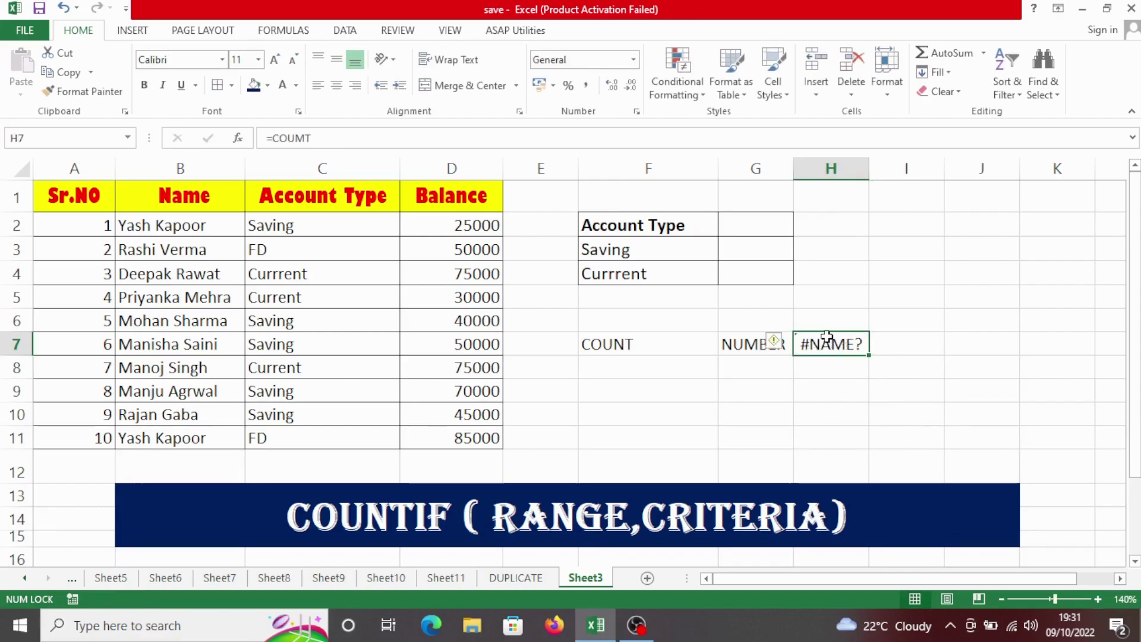
{"action": "key", "text": "BackSpace"}
{"action": "key", "text": "BackSpace"}
{"action": "key", "text": "BackSpace"}
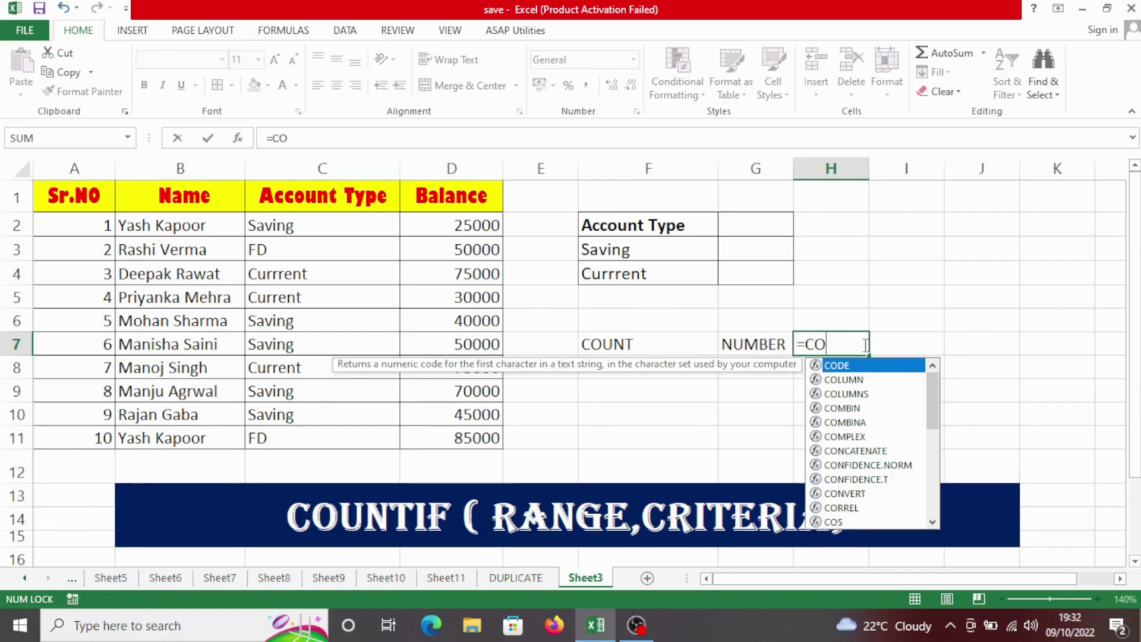
{"action": "type", "text": "UNT("}
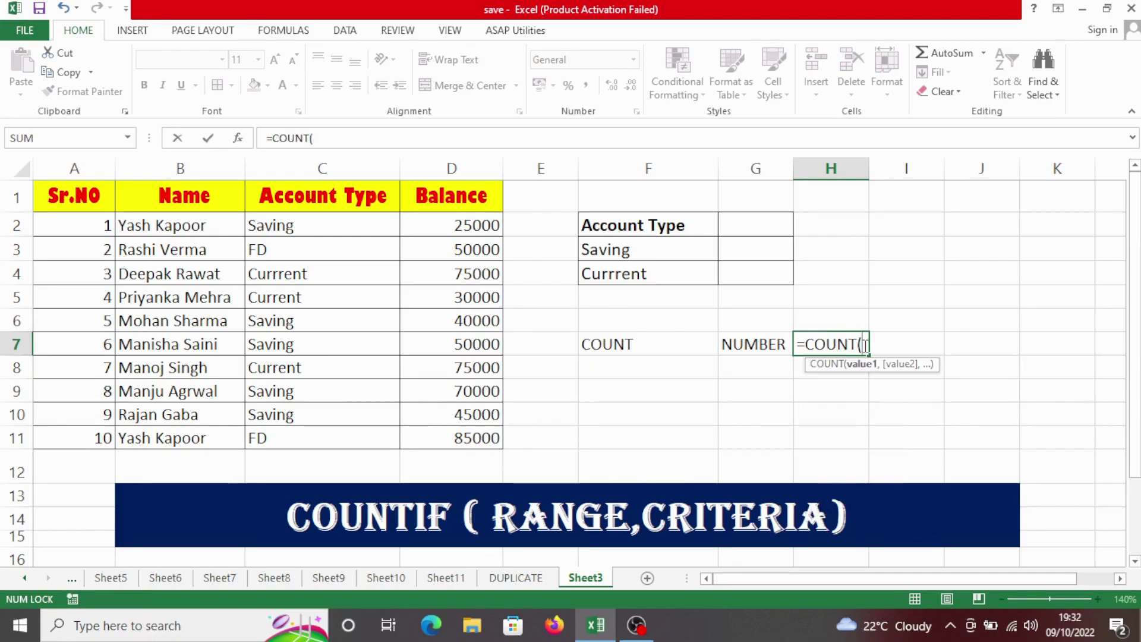
{"action": "left_click", "coordinate": [447, 197]}
{"action": "left_click_drag", "start_coordinate": [447, 197], "coordinate": [448, 224]}
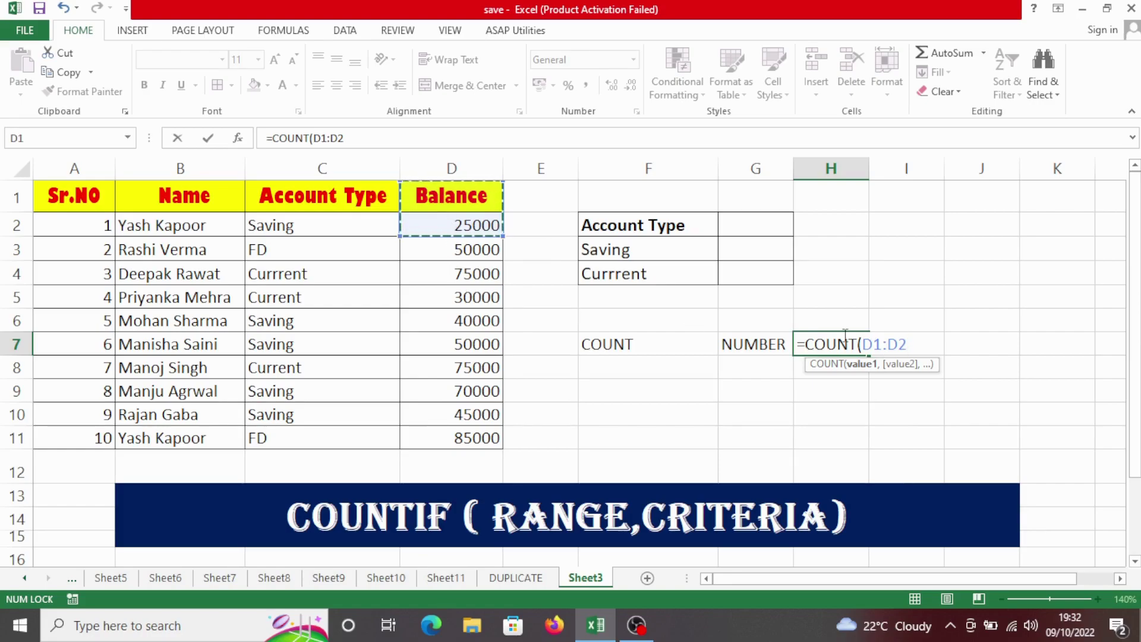
{"action": "type", "text": ")"}
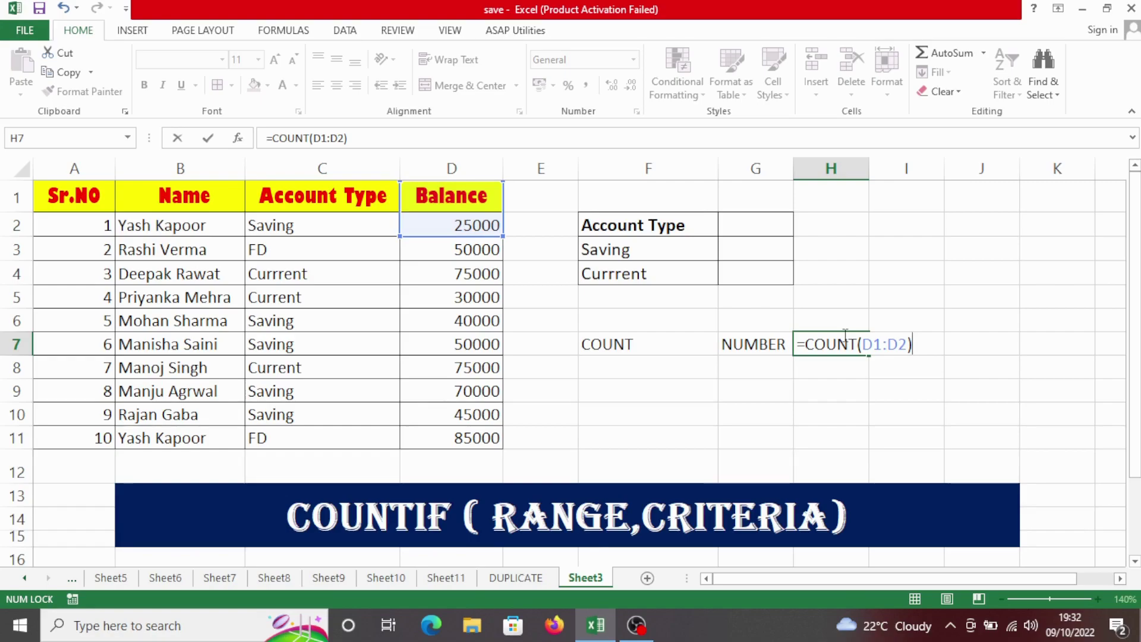
{"action": "key", "text": "Return"}
Examine the COUNT result in H7 against the Balance header, the first balance and the COUNT and NUMBER labels
{"action": "left_click", "coordinate": [454, 197]}
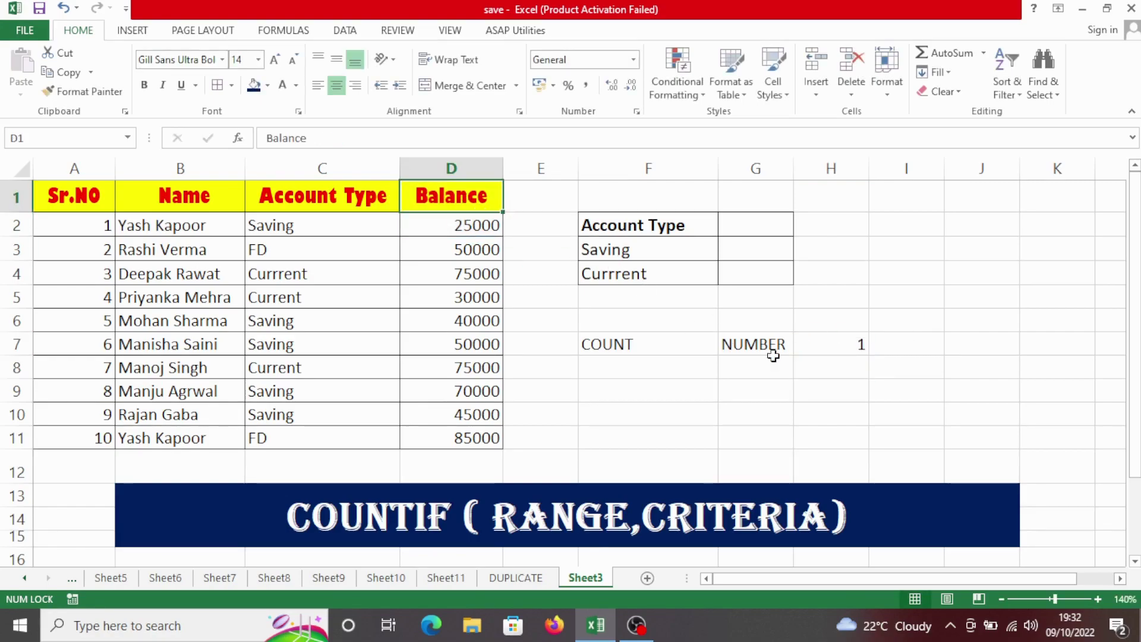
{"action": "left_click", "coordinate": [854, 350]}
{"action": "left_click", "coordinate": [508, 231]}
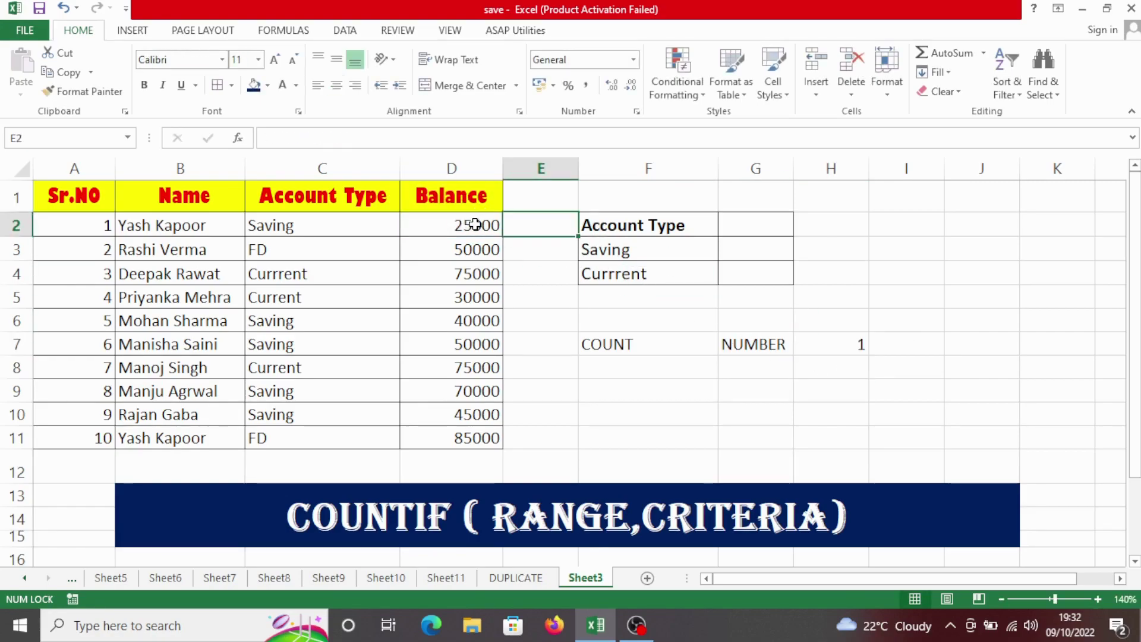
{"action": "left_click", "coordinate": [856, 347]}
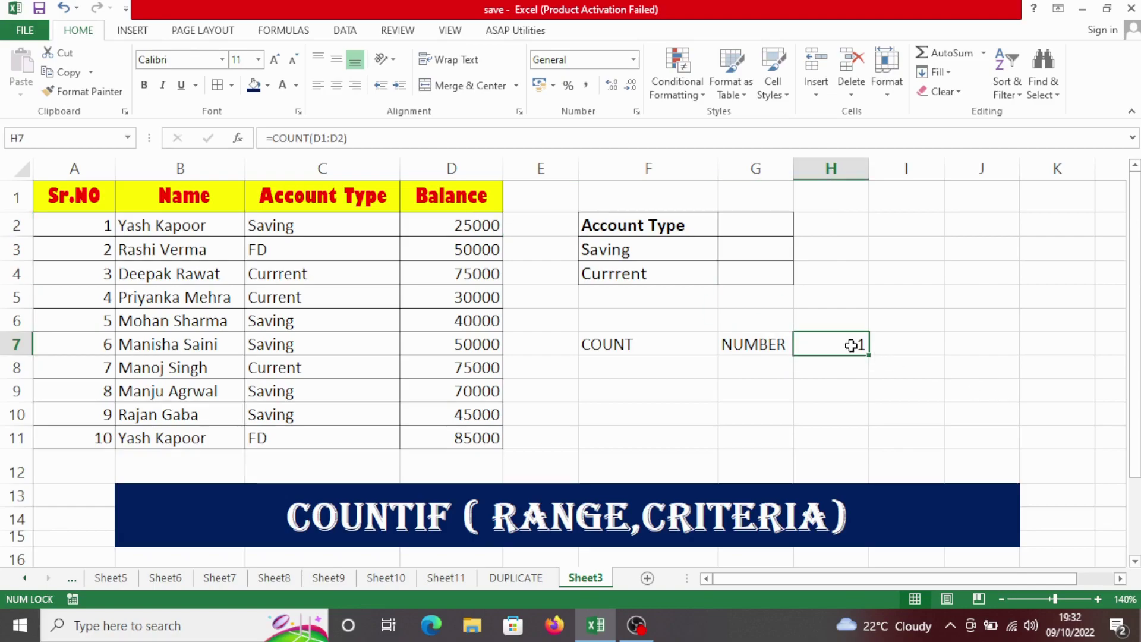
{"action": "left_click", "coordinate": [853, 367]}
{"action": "left_click", "coordinate": [853, 395]}
{"action": "left_click", "coordinate": [835, 364]}
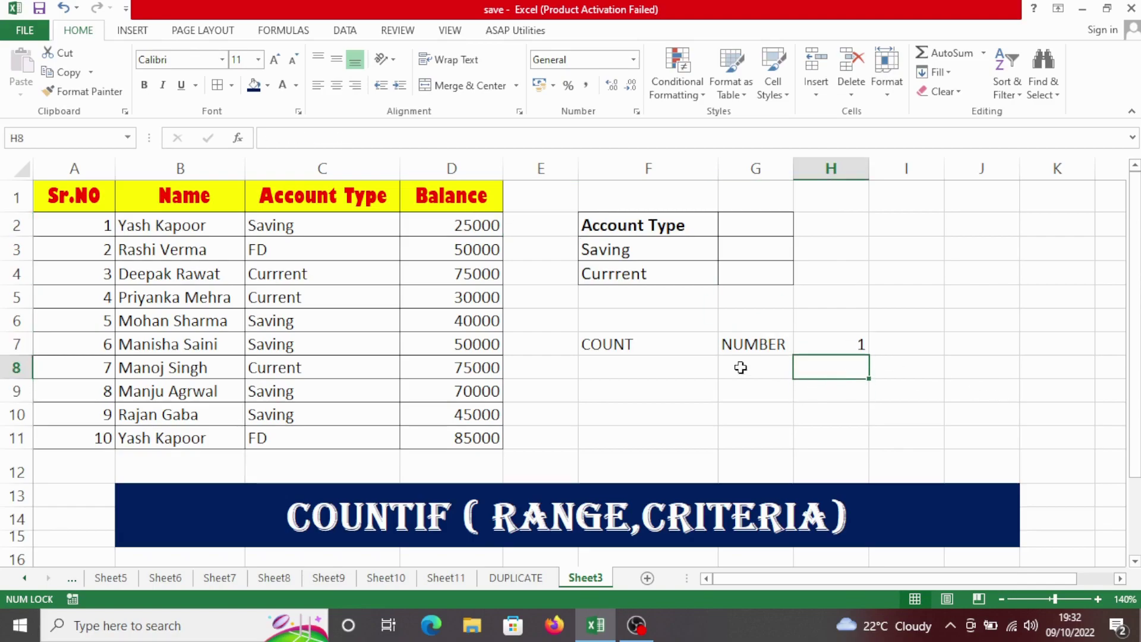
{"action": "left_click", "coordinate": [603, 346]}
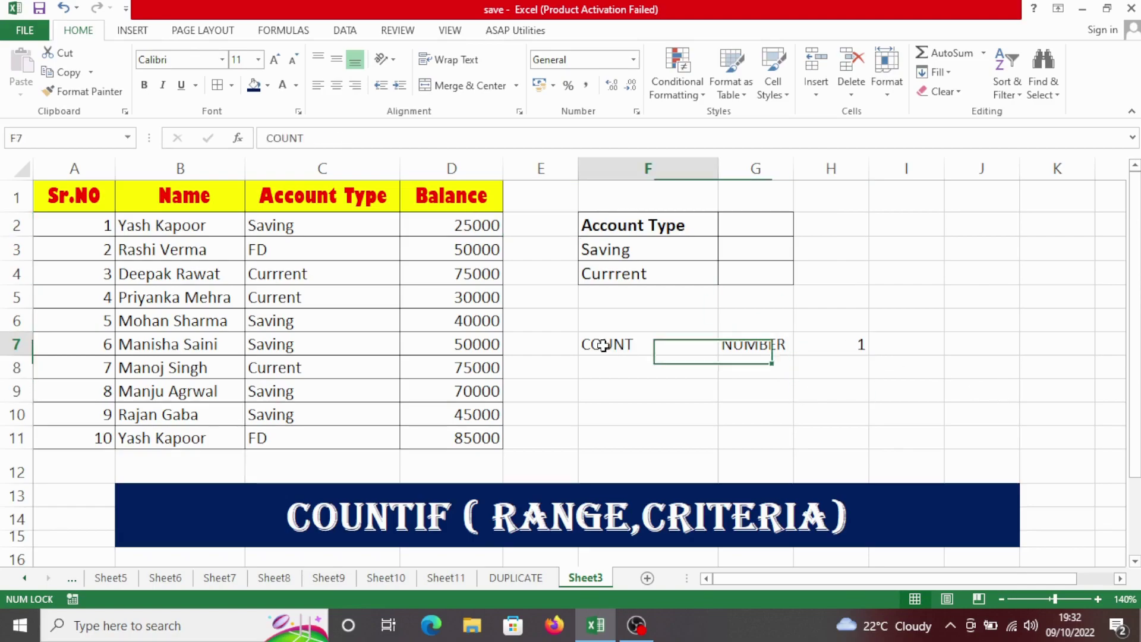
{"action": "left_click", "coordinate": [745, 357]}
{"action": "left_click", "coordinate": [745, 344]}
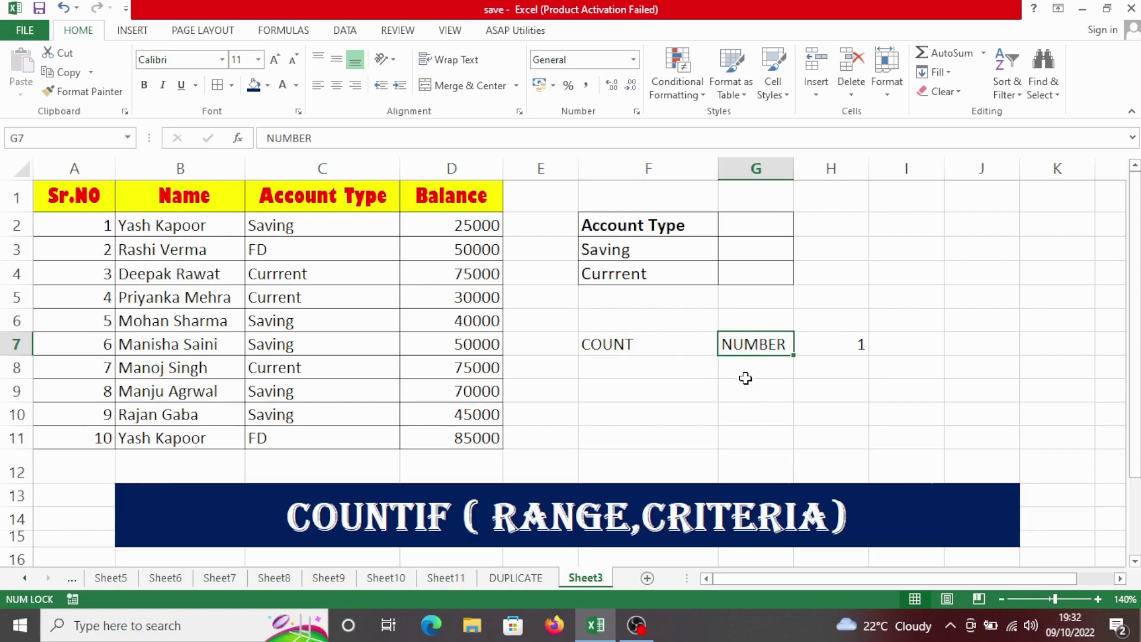
Enter the label COUNTA in F8 and BOTH in G8 beside it
{"action": "left_click", "coordinate": [651, 370]}
{"action": "type", "text": "COUNTA"}
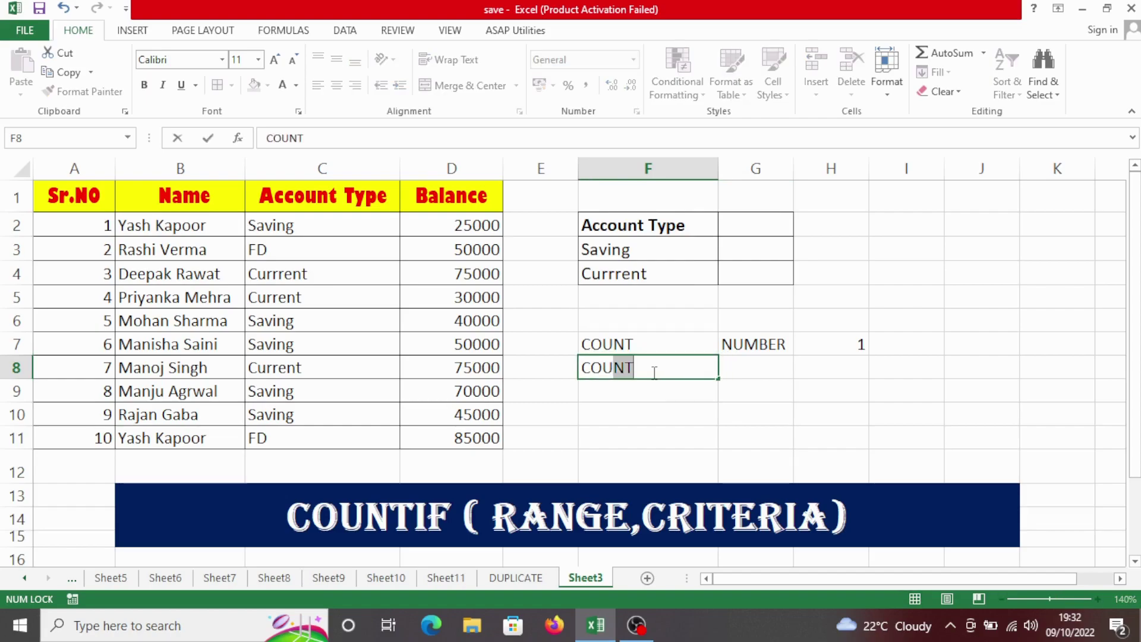
{"action": "left_click", "coordinate": [750, 364]}
{"action": "type", "text": "BOTH"}
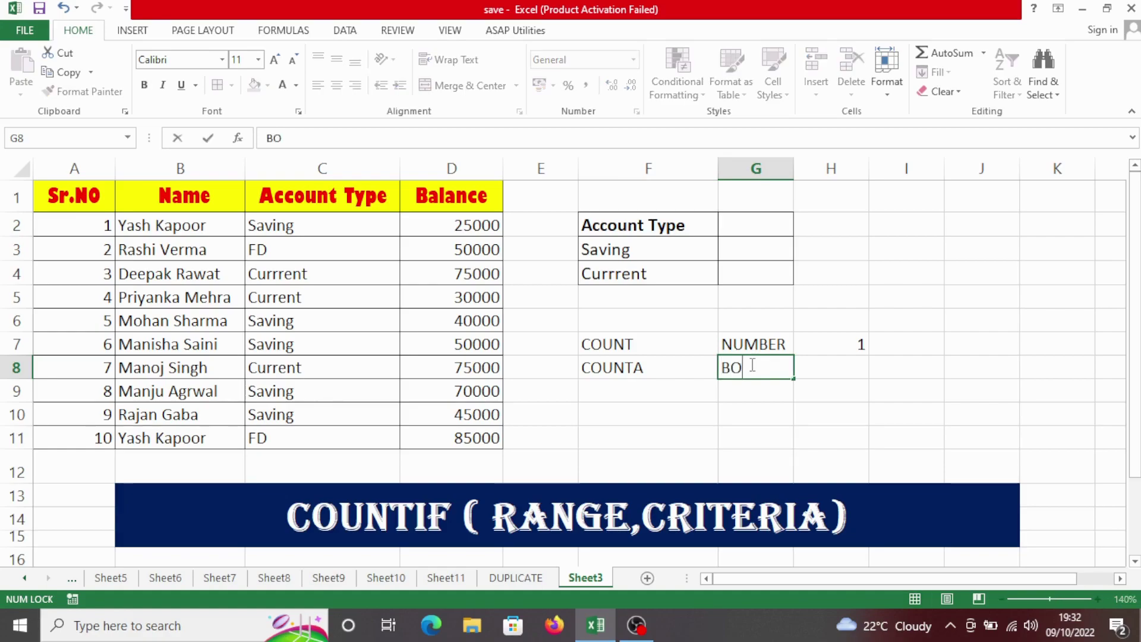
{"action": "left_click", "coordinate": [864, 397]}
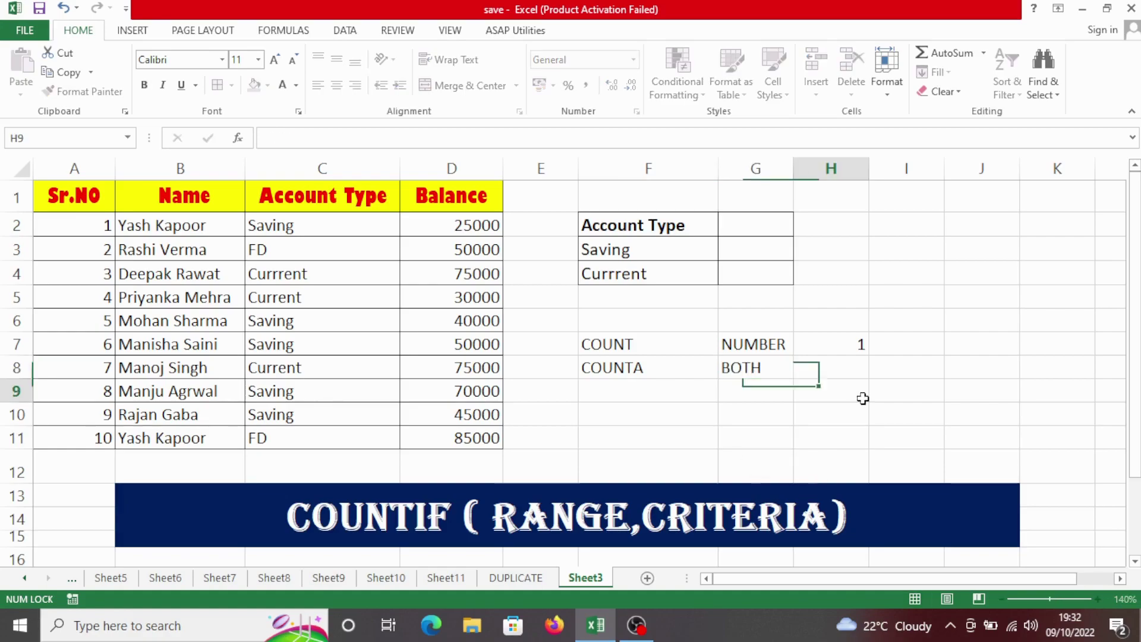
Count the Balance header and its first three values by entering =COUNTA(D1:D4) in H8
{"action": "left_click", "coordinate": [832, 363]}
{"action": "type", "text": "=C"}
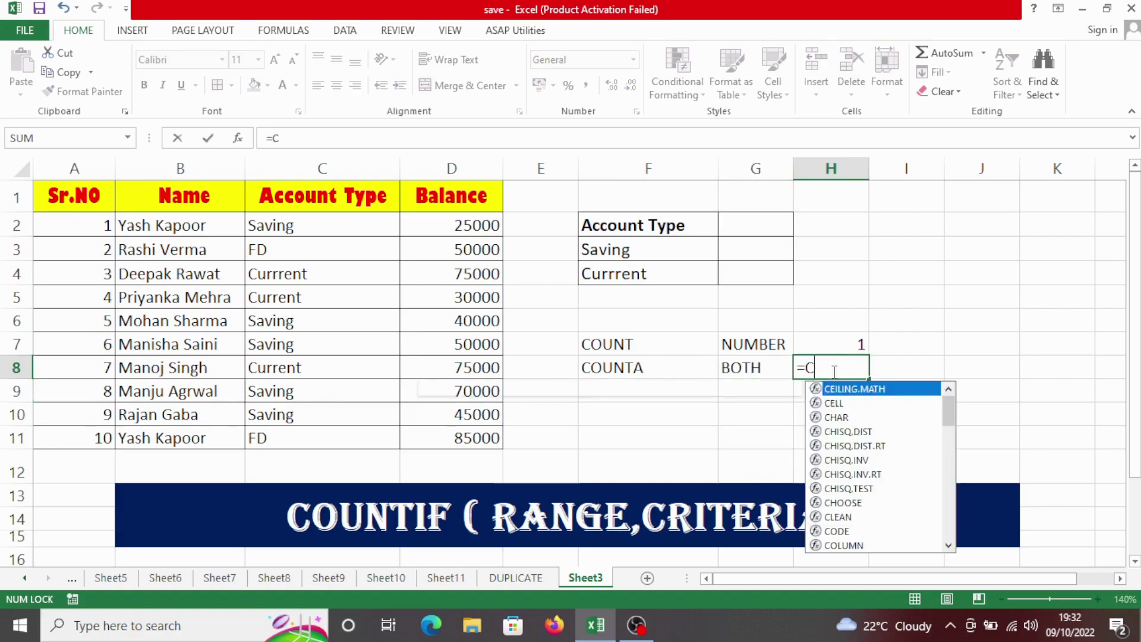
{"action": "type", "text": "OUNTA("}
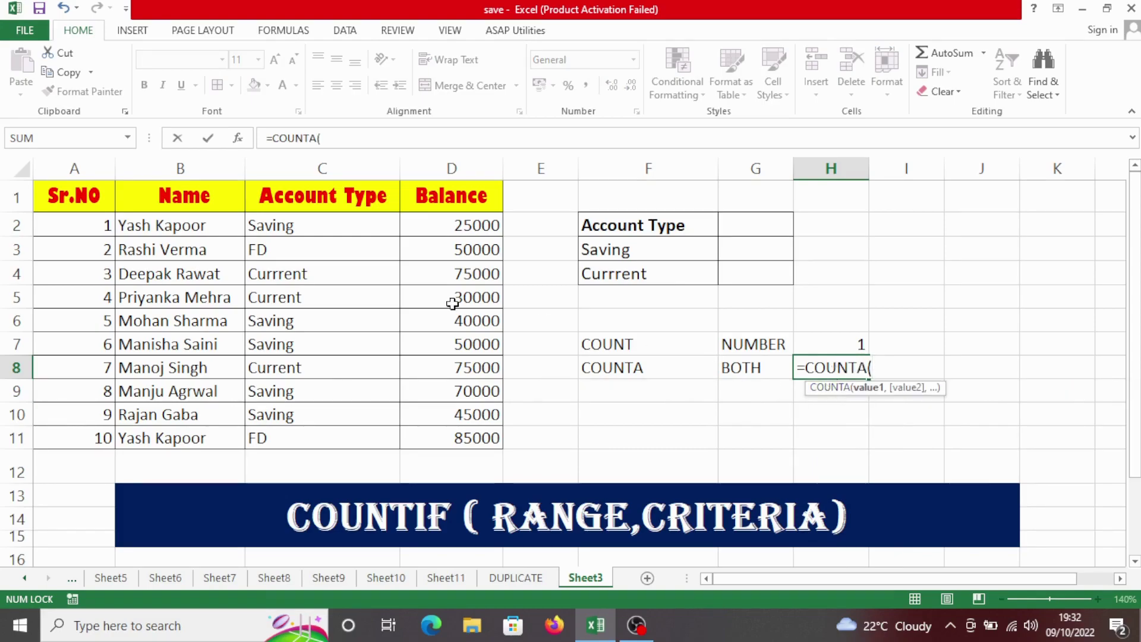
{"action": "left_click_drag", "start_coordinate": [448, 196], "coordinate": [460, 262]}
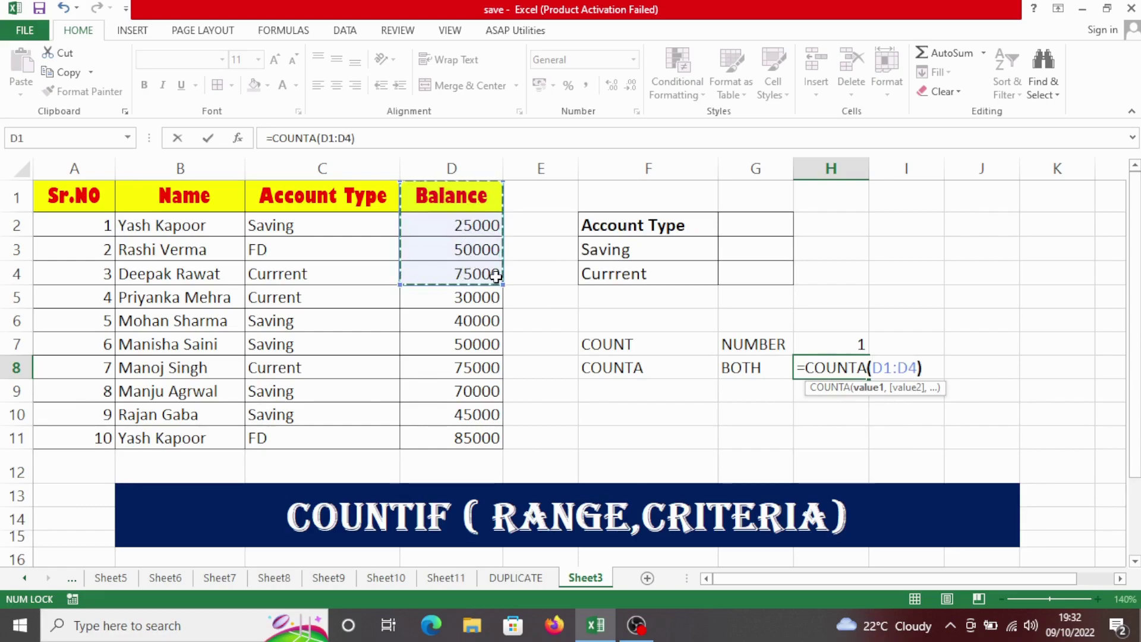
{"action": "type", "text": ")"}
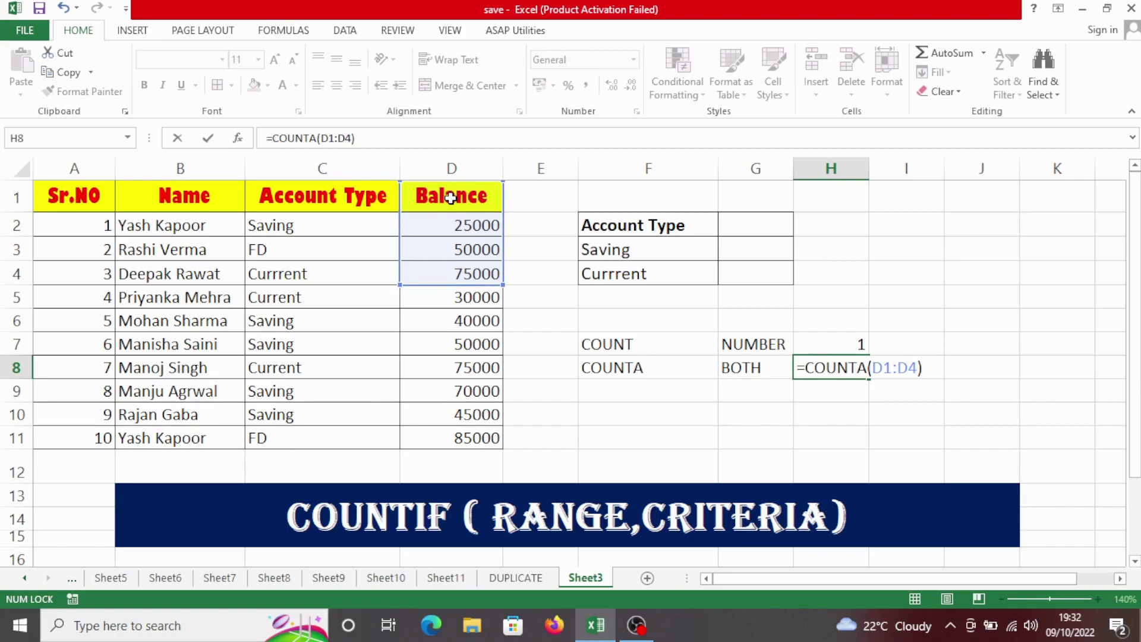
{"action": "key", "text": "Return"}
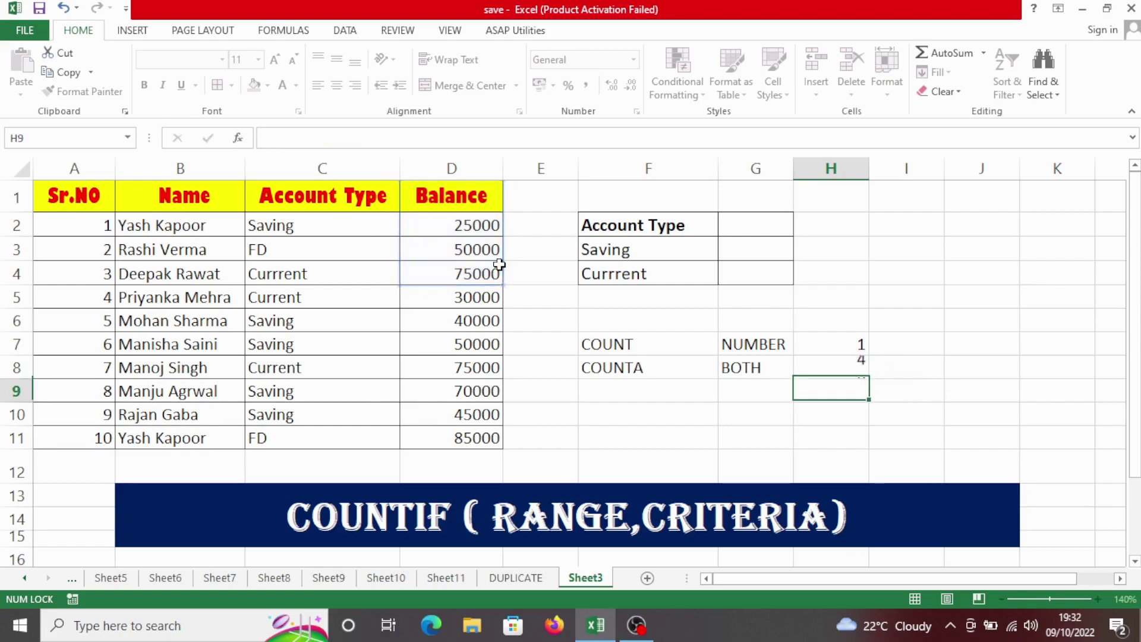
Compare the COUNT and COUNTA rows, checking their labels and results against the Balance and Name columns
{"action": "left_click", "coordinate": [832, 370]}
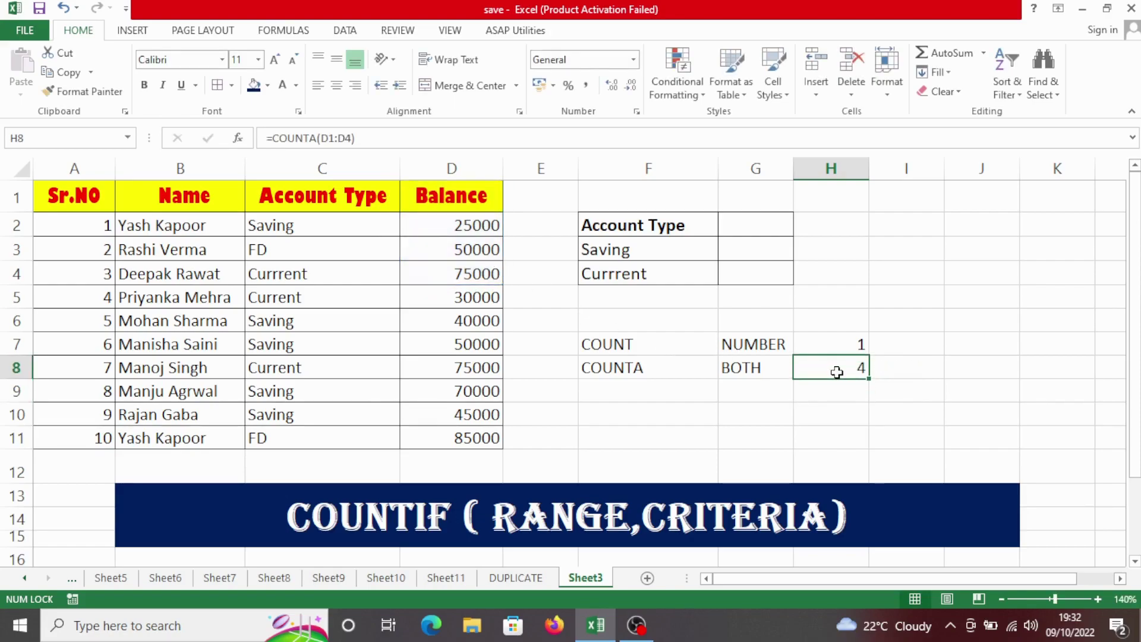
{"action": "left_click", "coordinate": [652, 347]}
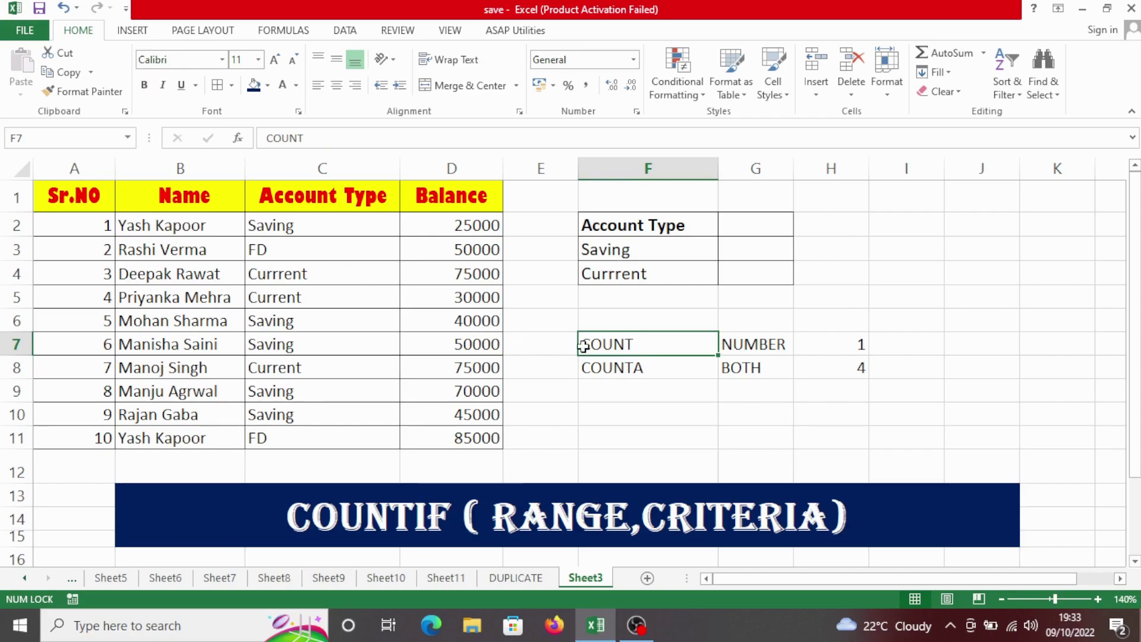
{"action": "left_click", "coordinate": [615, 366]}
{"action": "left_click", "coordinate": [443, 347]}
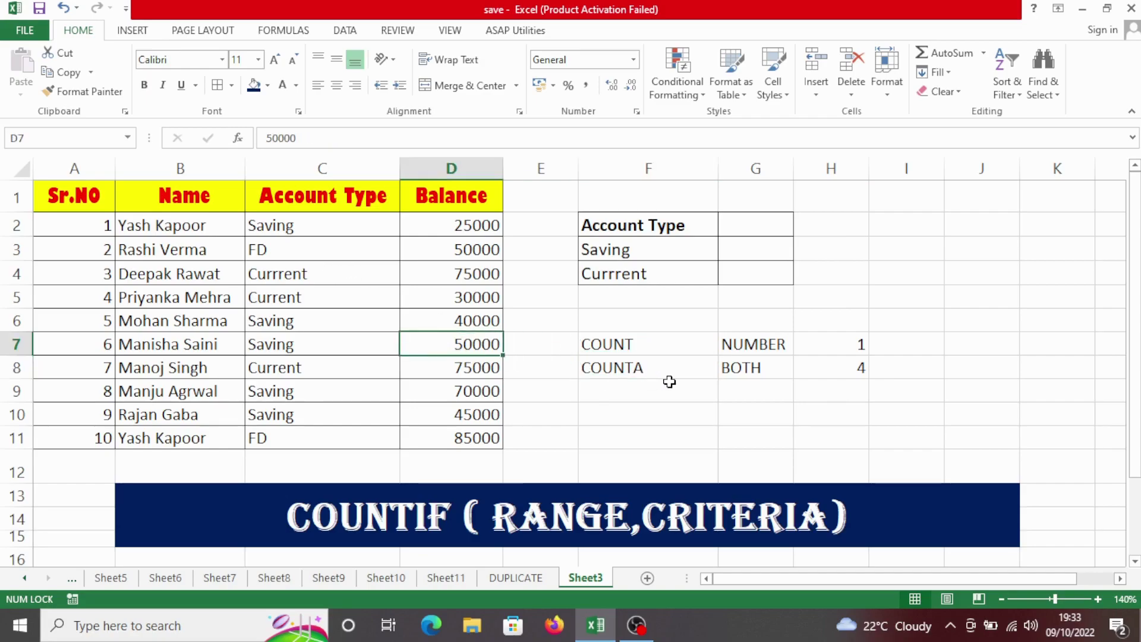
{"action": "left_click", "coordinate": [758, 371]}
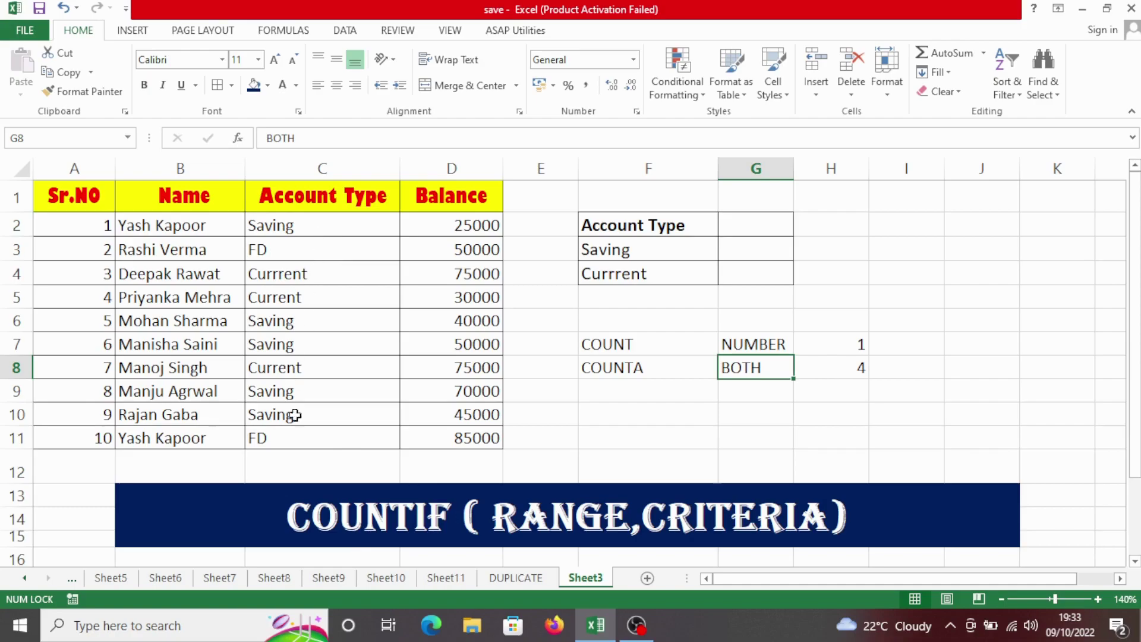
{"action": "left_click", "coordinate": [611, 372]}
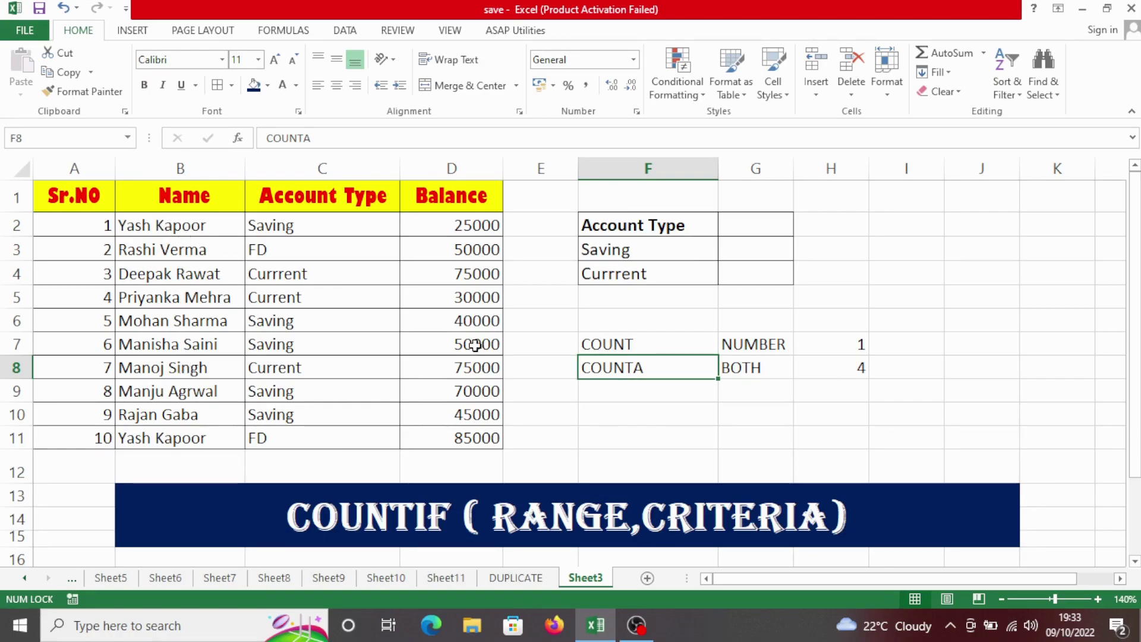
{"action": "left_click_drag", "start_coordinate": [165, 226], "coordinate": [186, 438]}
{"action": "left_click", "coordinate": [681, 372]}
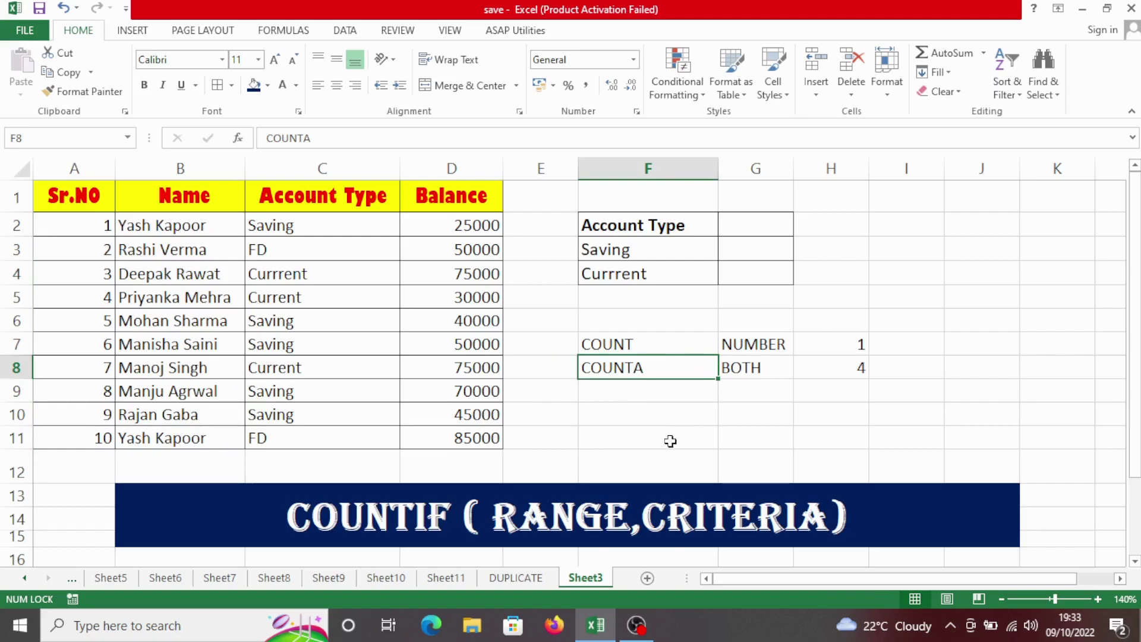
Clear the COUNT and COUNTA labels and formulas from F7:I9
{"action": "left_click_drag", "start_coordinate": [642, 345], "coordinate": [897, 390]}
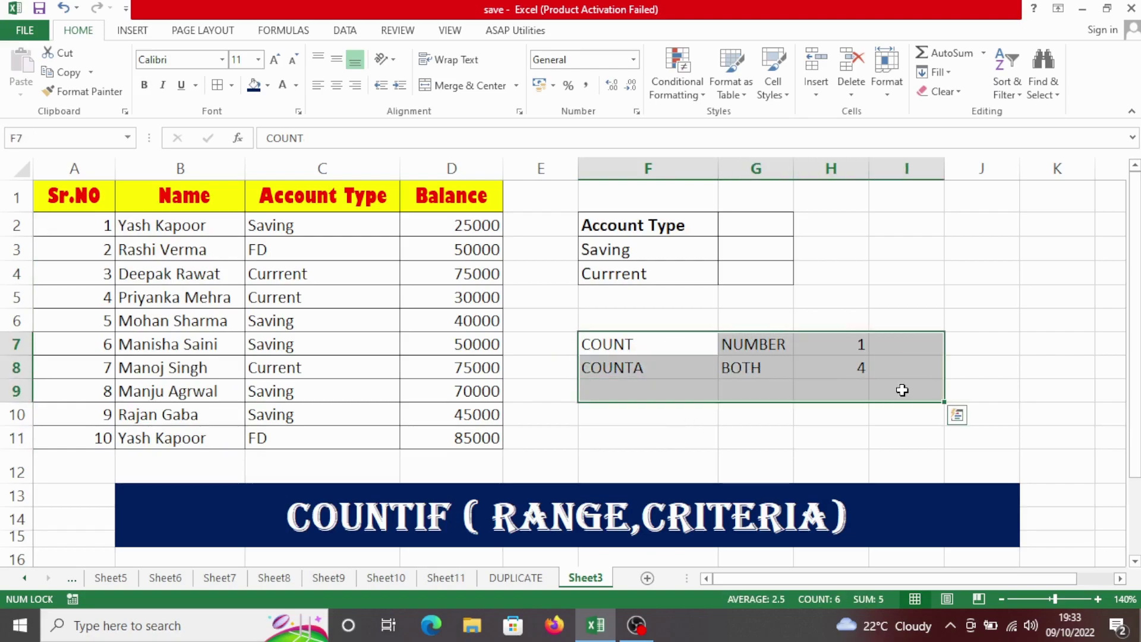
{"action": "key", "text": "Delete"}
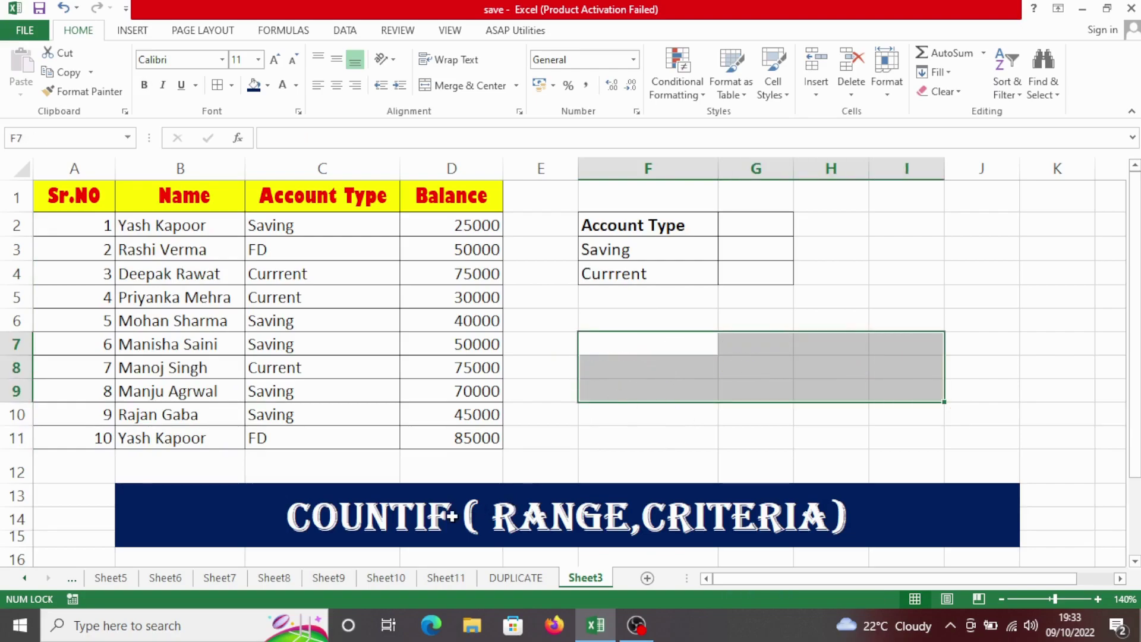
{"action": "left_click", "coordinate": [453, 516]}
Start a COUNTIF formula in G3 beside the Saving label, with the account types in C2:C11 as its range
{"action": "left_click_drag", "start_coordinate": [327, 248], "coordinate": [333, 389]}
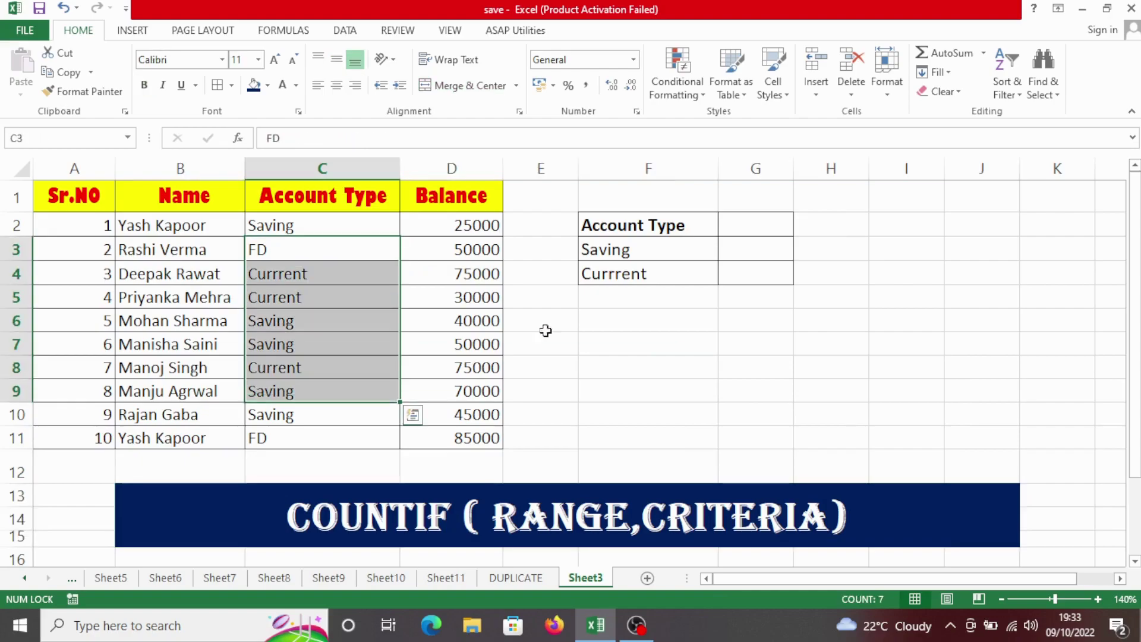
{"action": "left_click", "coordinate": [618, 251]}
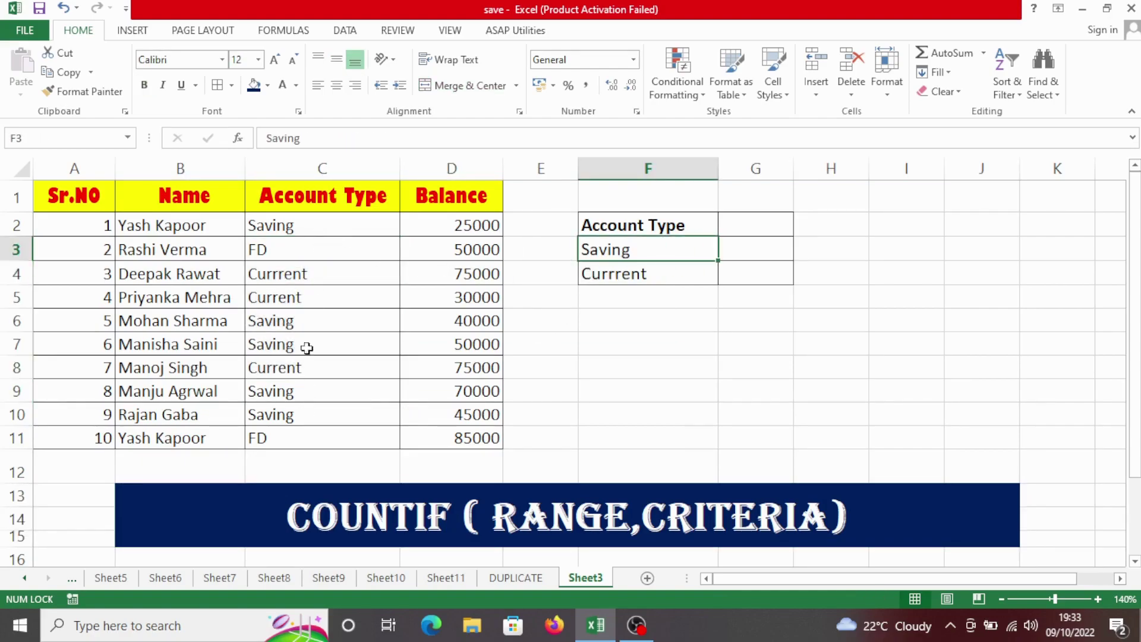
{"action": "left_click", "coordinate": [727, 250]}
{"action": "type", "text": "=COUNT"}
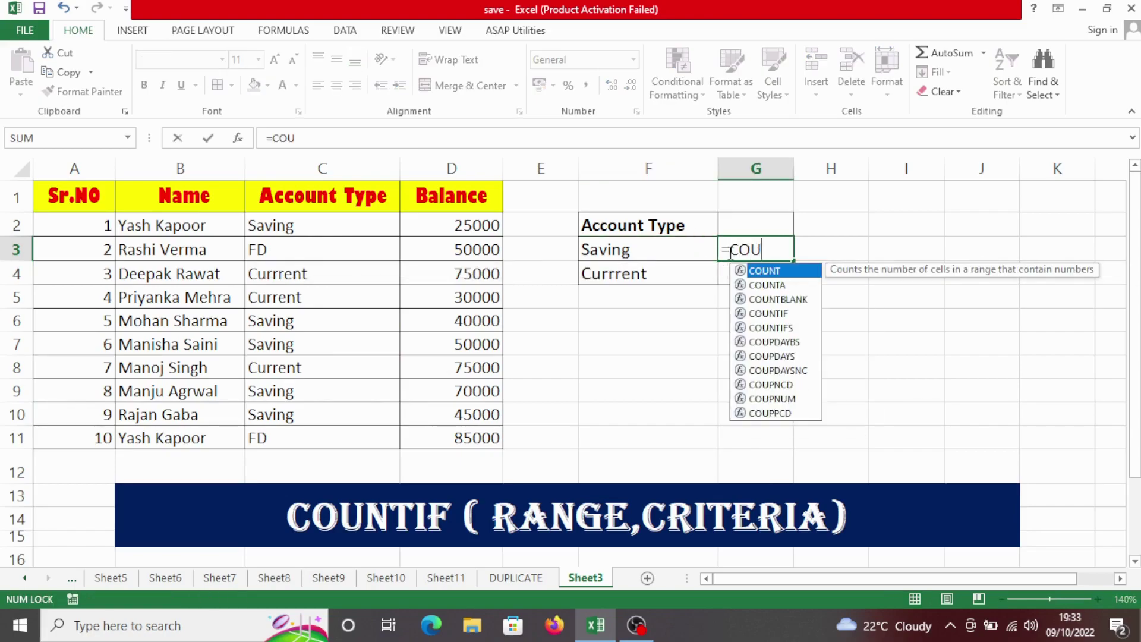
{"action": "key", "text": "Down"}
{"action": "key", "text": "Down"}
{"action": "key", "text": "Down"}
{"action": "key", "text": "Tab"}
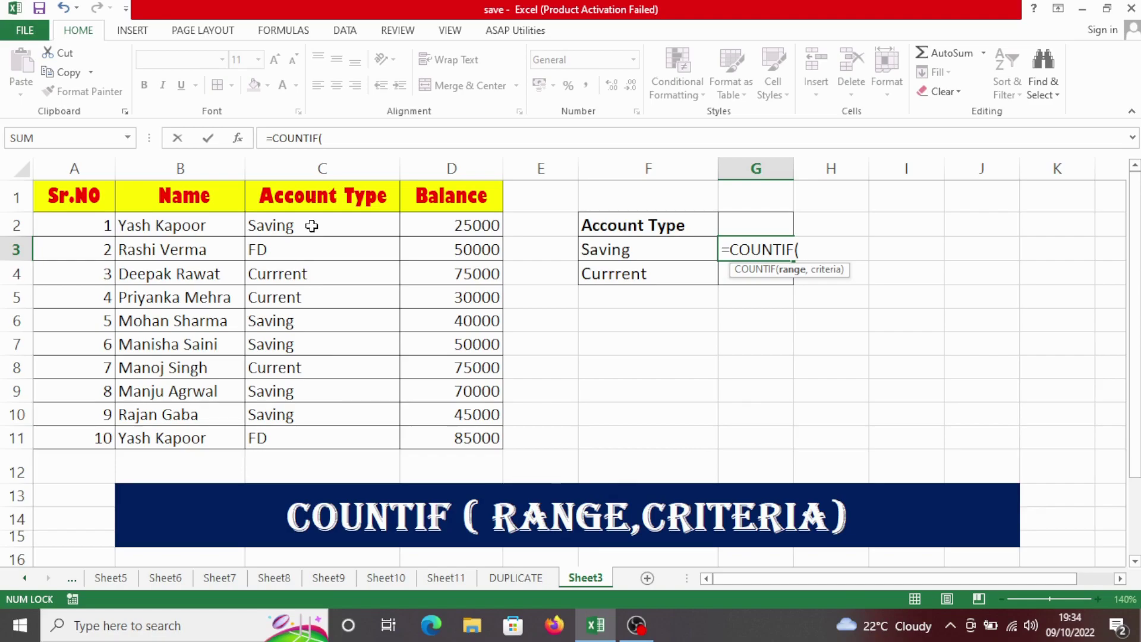
{"action": "left_click_drag", "start_coordinate": [312, 225], "coordinate": [306, 433]}
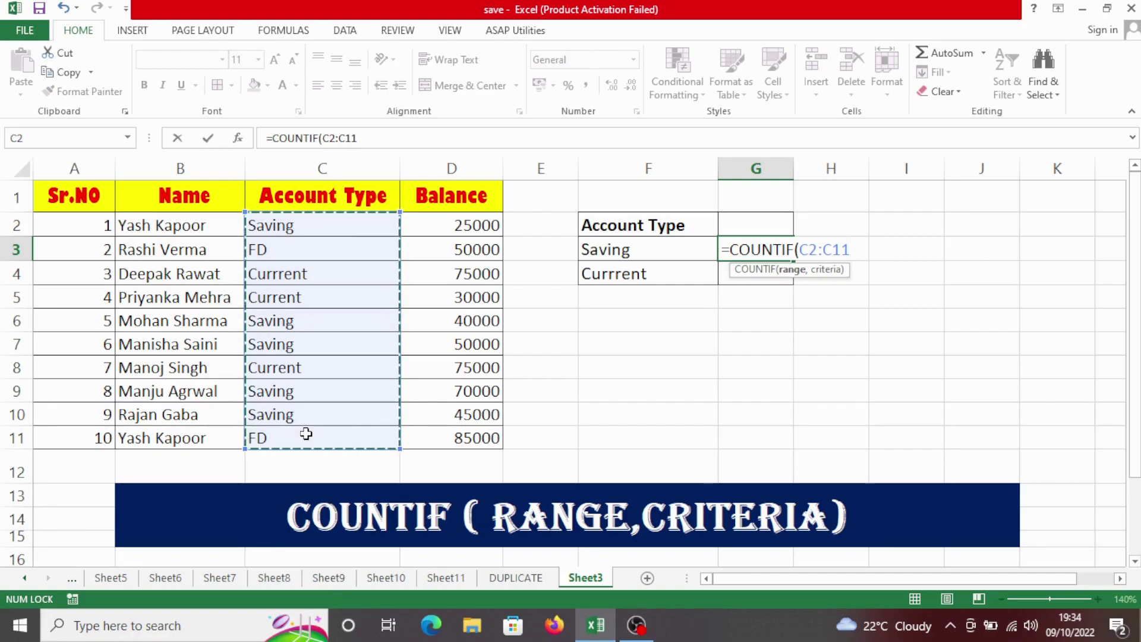
Complete the formula in G3 as =COUNTIF(C2:C11,"SAVING"), using the quoted text as the criterion
{"action": "type", "text": ","}
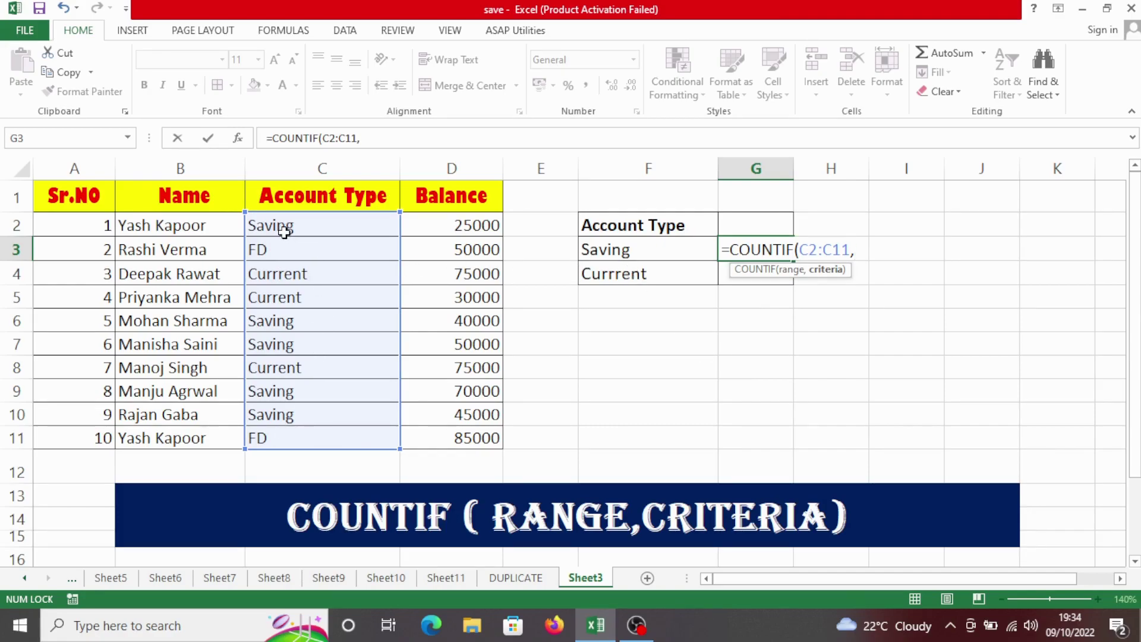
{"action": "left_click", "coordinate": [609, 251]}
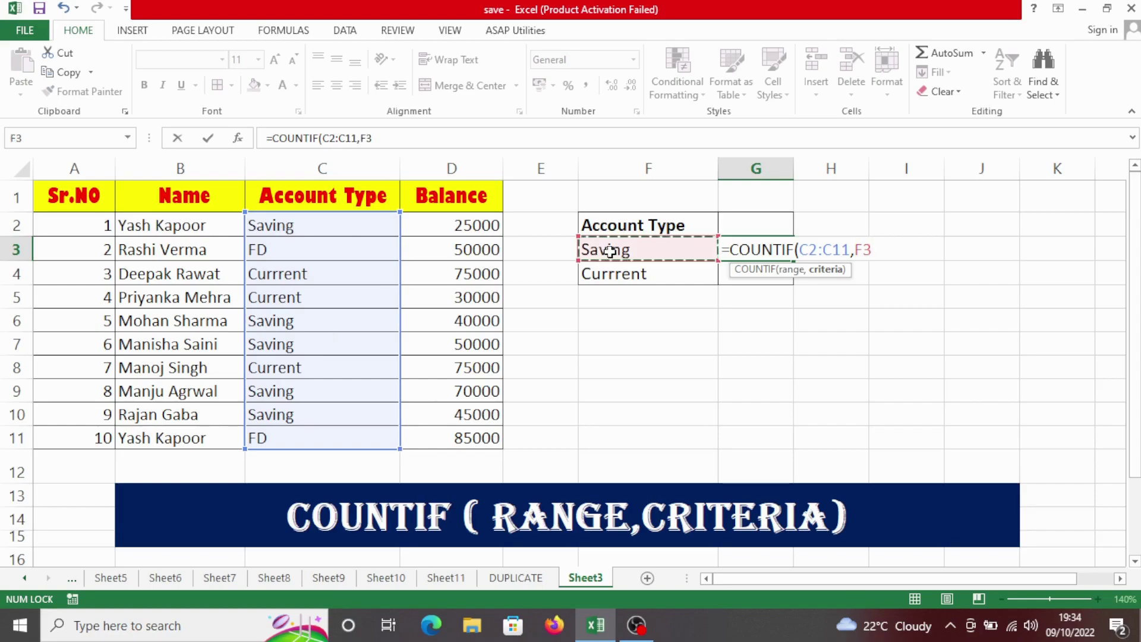
{"action": "key", "text": "BackSpace"}
{"action": "key", "text": "BackSpace"}
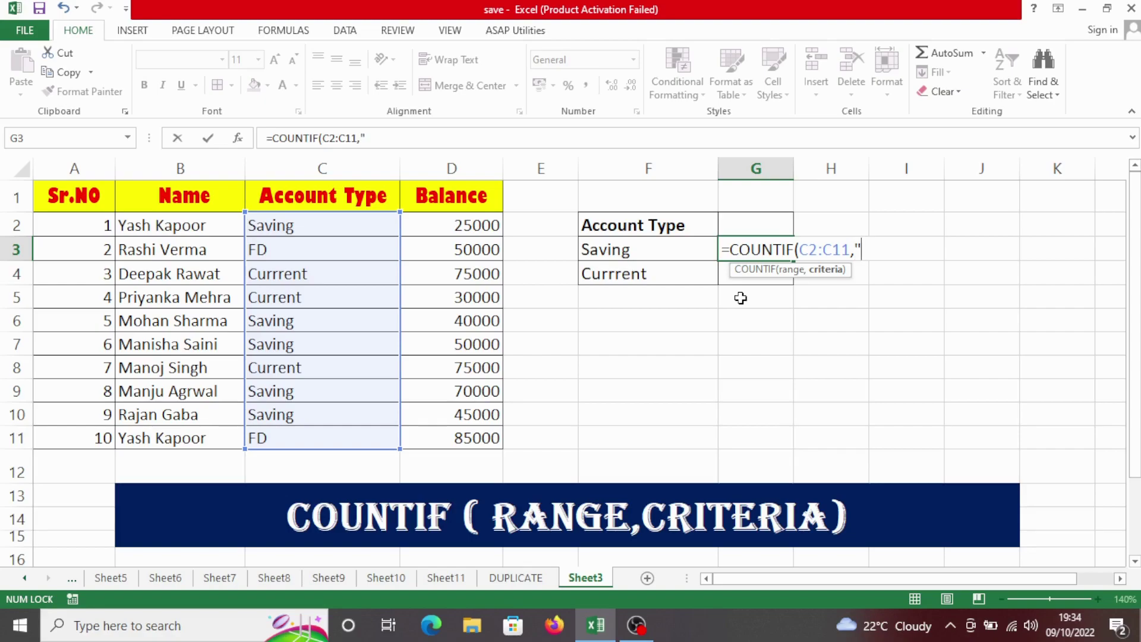
{"action": "type", "text": "SAVING"}
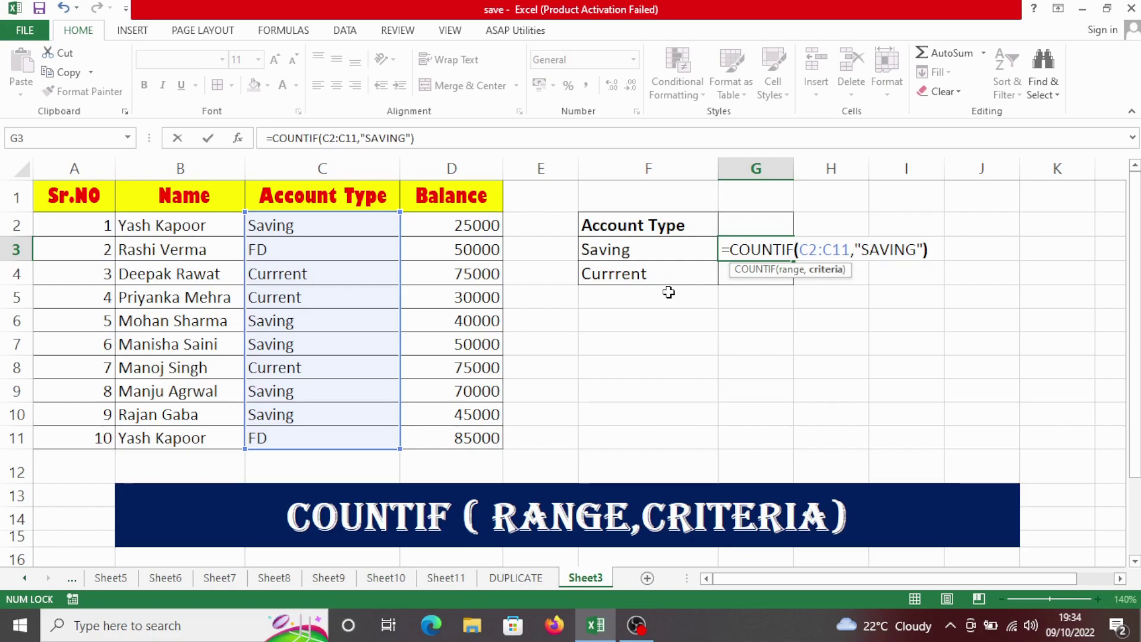
{"action": "key", "text": "Return"}
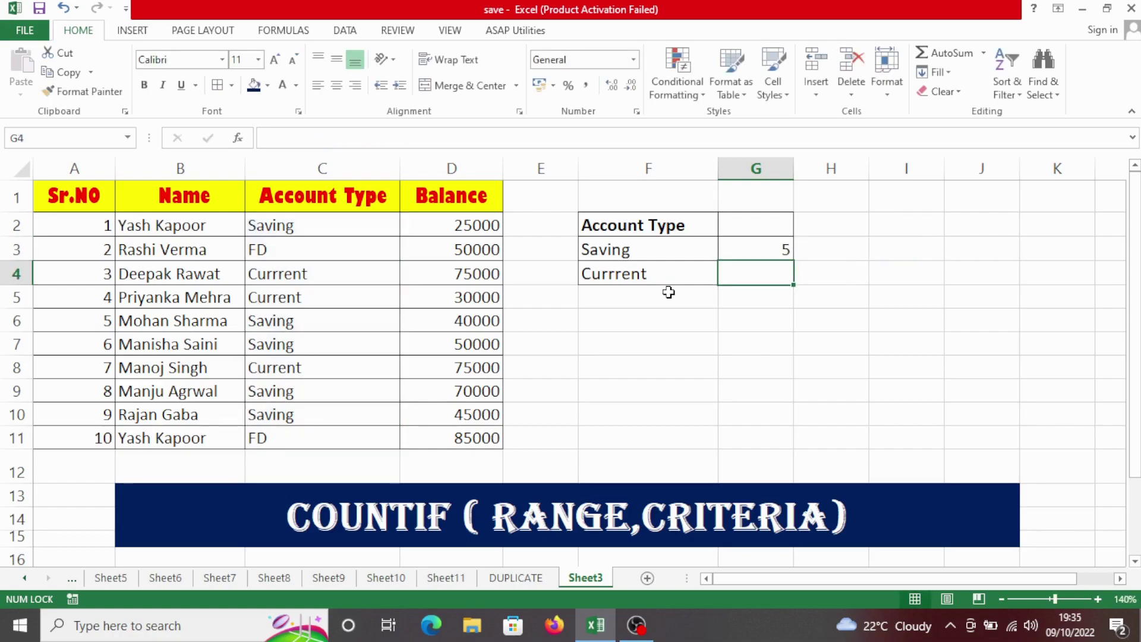
Check the count in G3 against the individual Saving entries in the Account Type column
{"action": "left_click", "coordinate": [758, 254]}
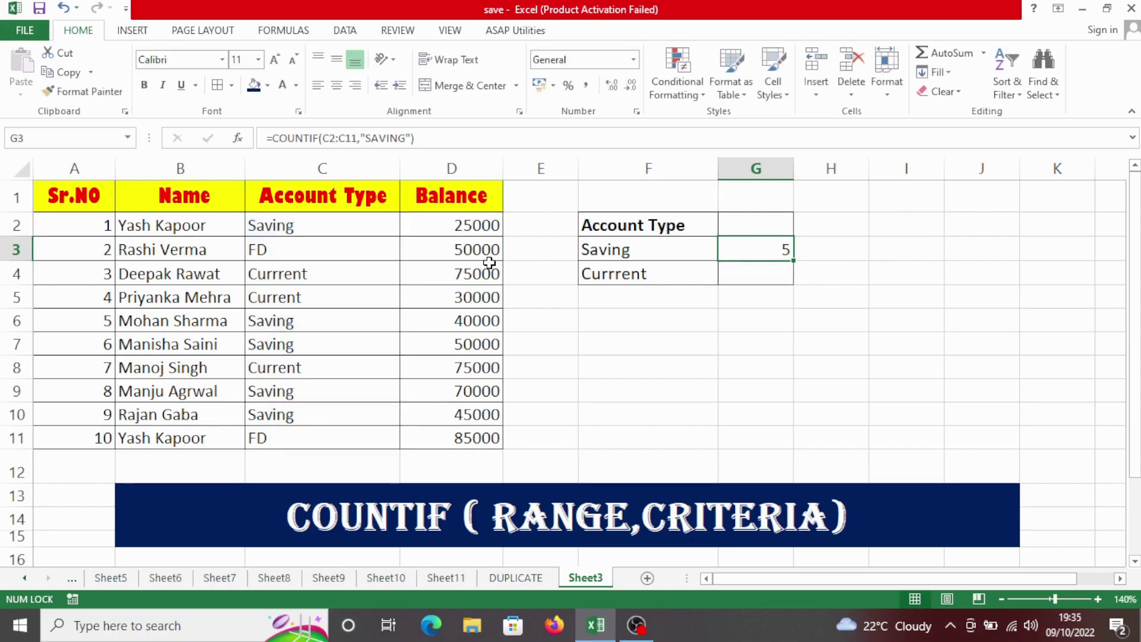
{"action": "left_click", "coordinate": [319, 249]}
{"action": "left_click", "coordinate": [312, 321]}
{"action": "left_click", "coordinate": [309, 344]}
{"action": "left_click", "coordinate": [309, 391]}
{"action": "left_click", "coordinate": [310, 415]}
{"action": "left_click", "coordinate": [770, 253]}
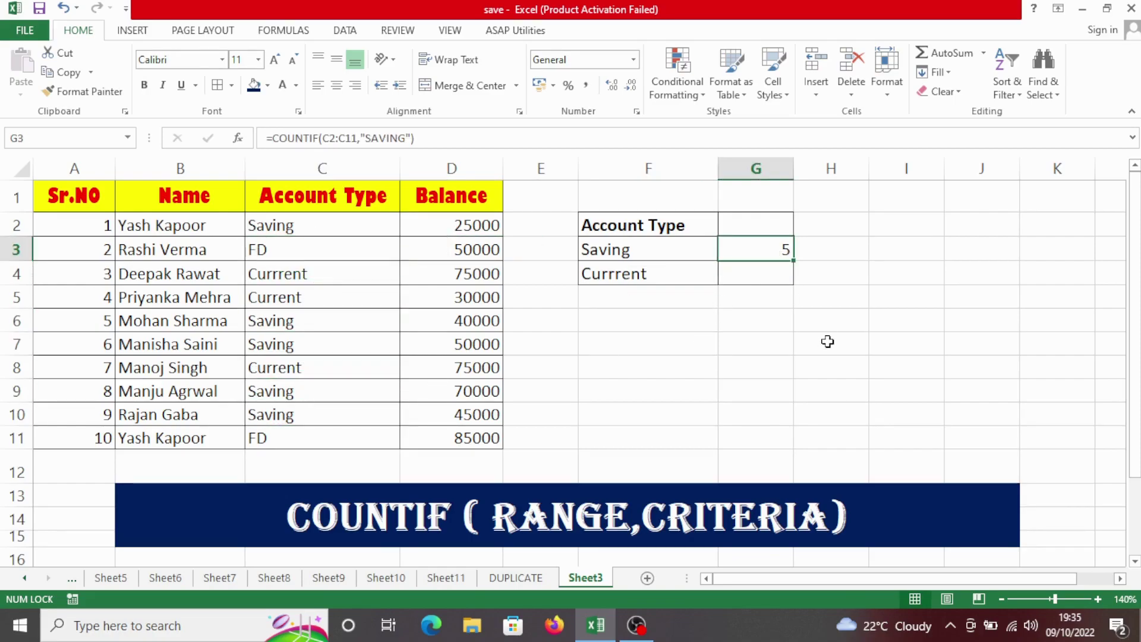
Replace the text criterion in G3 with a reference to cell C2, making the formula =COUNTIF(C2:C11,C2)
{"action": "double_click", "coordinate": [762, 251]}
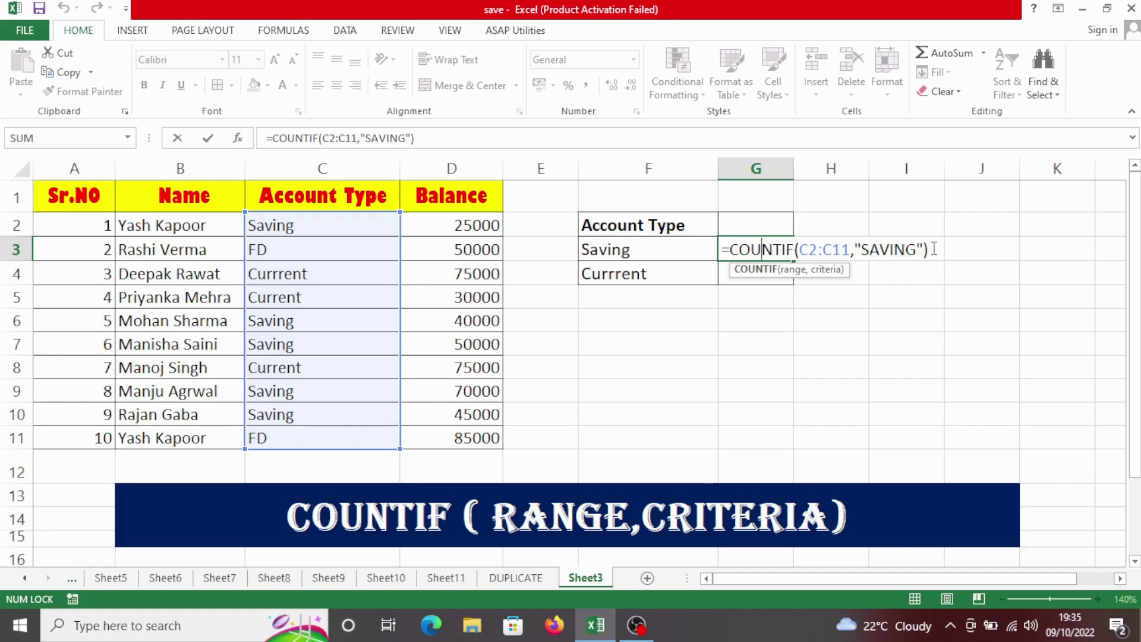
{"action": "key", "text": "BackSpace"}
{"action": "key", "text": "BackSpace"}
{"action": "key", "text": "BackSpace"}
{"action": "key", "text": "BackSpace"}
{"action": "key", "text": "BackSpace"}
{"action": "key", "text": "BackSpace"}
{"action": "key", "text": "BackSpace"}
{"action": "key", "text": "BackSpace"}
{"action": "key", "text": "BackSpace"}
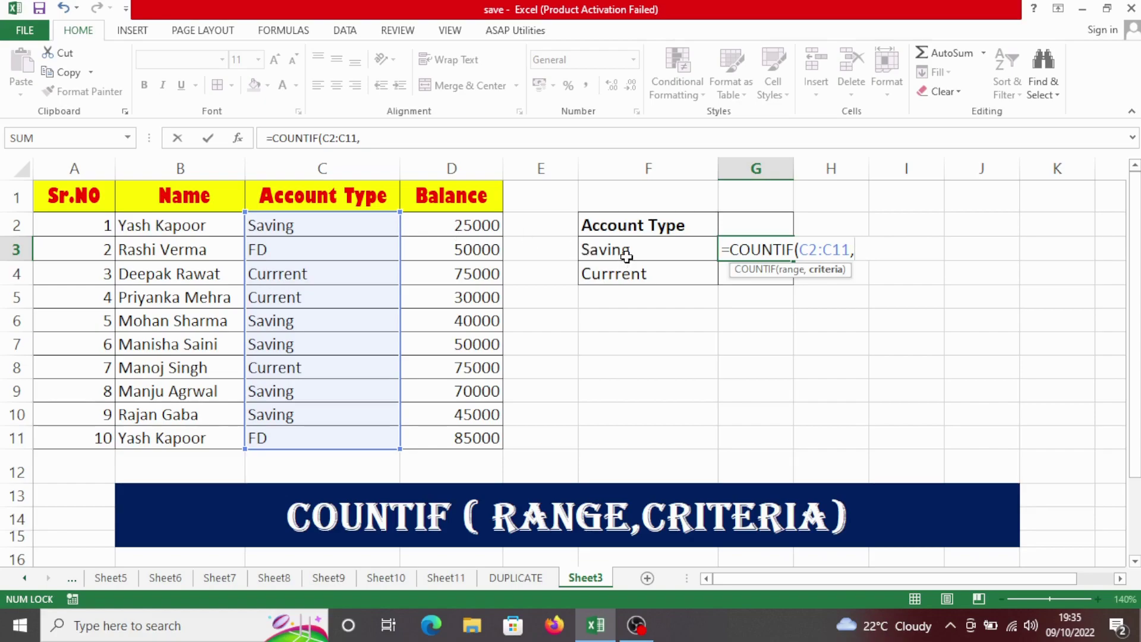
{"action": "left_click", "coordinate": [330, 219]}
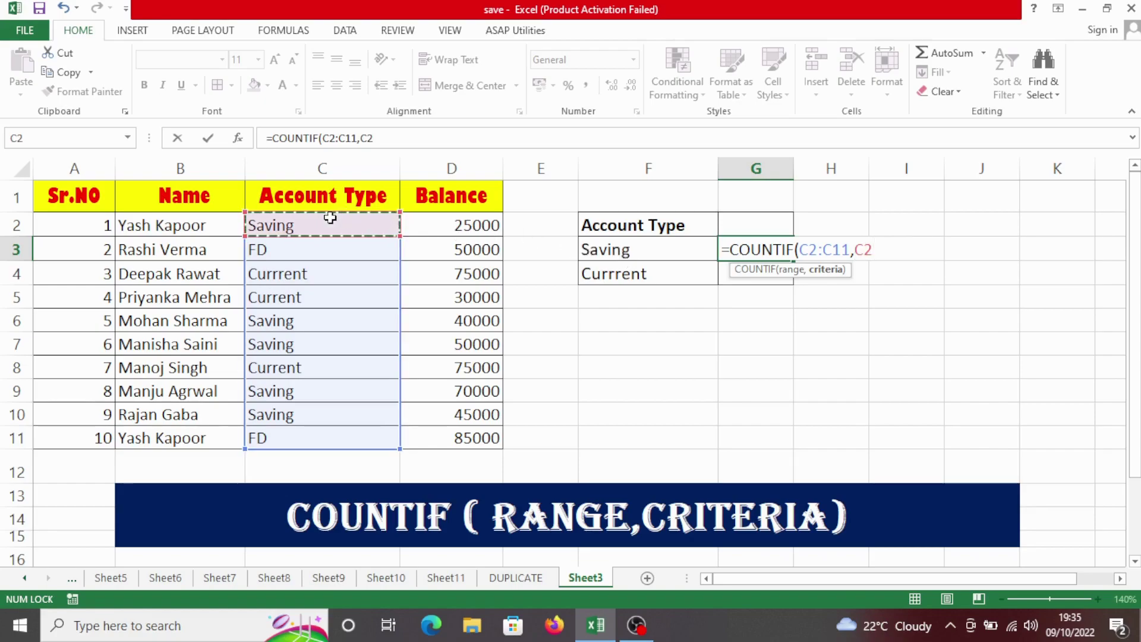
{"action": "type", "text": ")"}
{"action": "key", "text": "Return"}
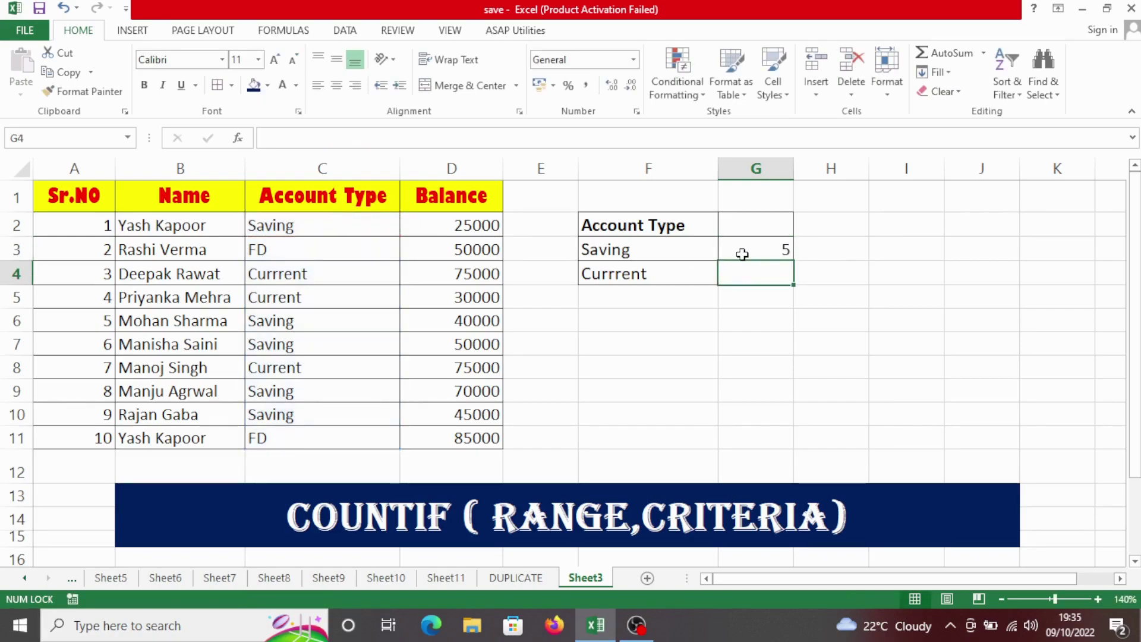
Count the current accounts by entering =COUNTIF(C2:C11,C4) in G4
{"action": "left_click", "coordinate": [743, 254]}
{"action": "left_click", "coordinate": [749, 275]}
{"action": "type", "text": "=COUNT"}
{"action": "key", "text": "Down"}
{"action": "key", "text": "Down"}
{"action": "key", "text": "Down"}
{"action": "key", "text": "Tab"}
{"action": "left_click_drag", "start_coordinate": [342, 226], "coordinate": [340, 437]}
{"action": "type", "text": ","}
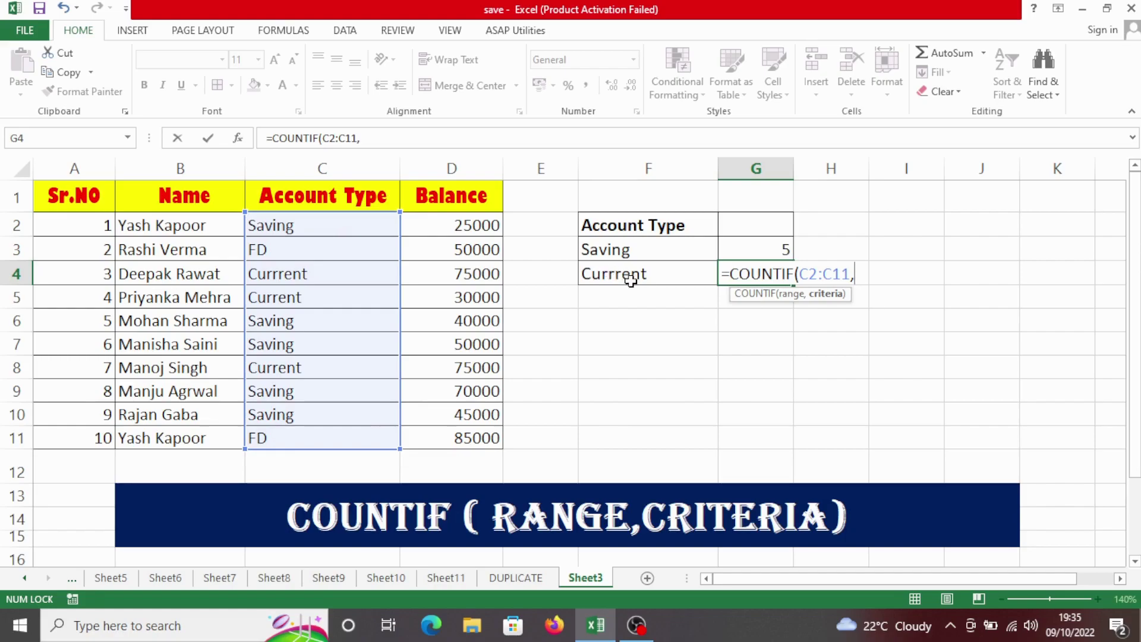
{"action": "left_click", "coordinate": [303, 276]}
{"action": "type", "text": ")"}
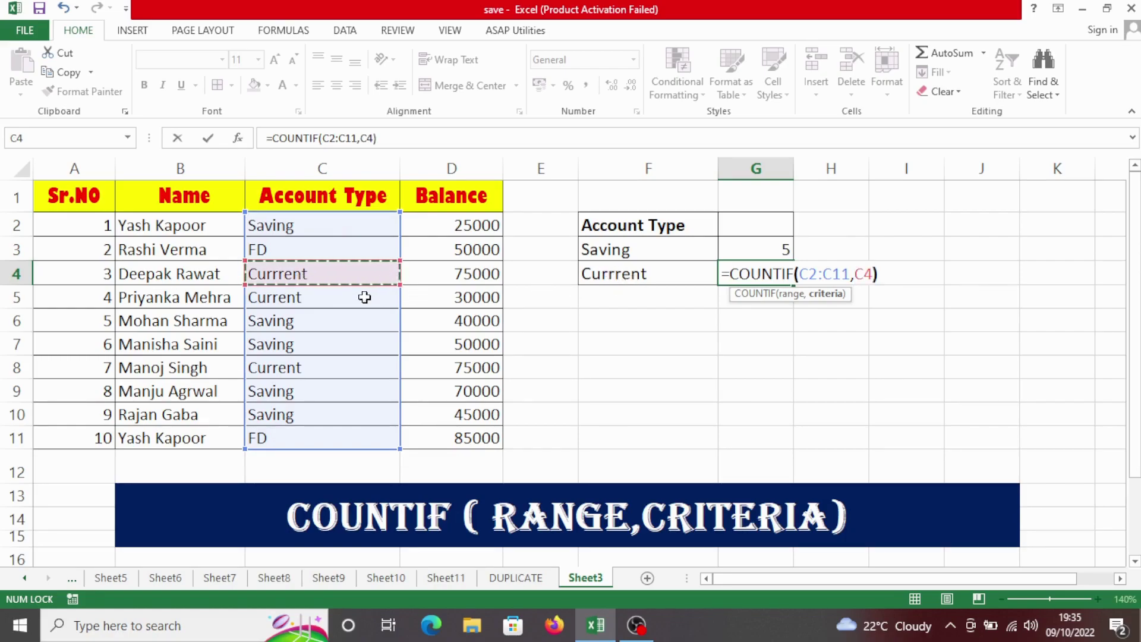
{"action": "key", "text": "Return"}
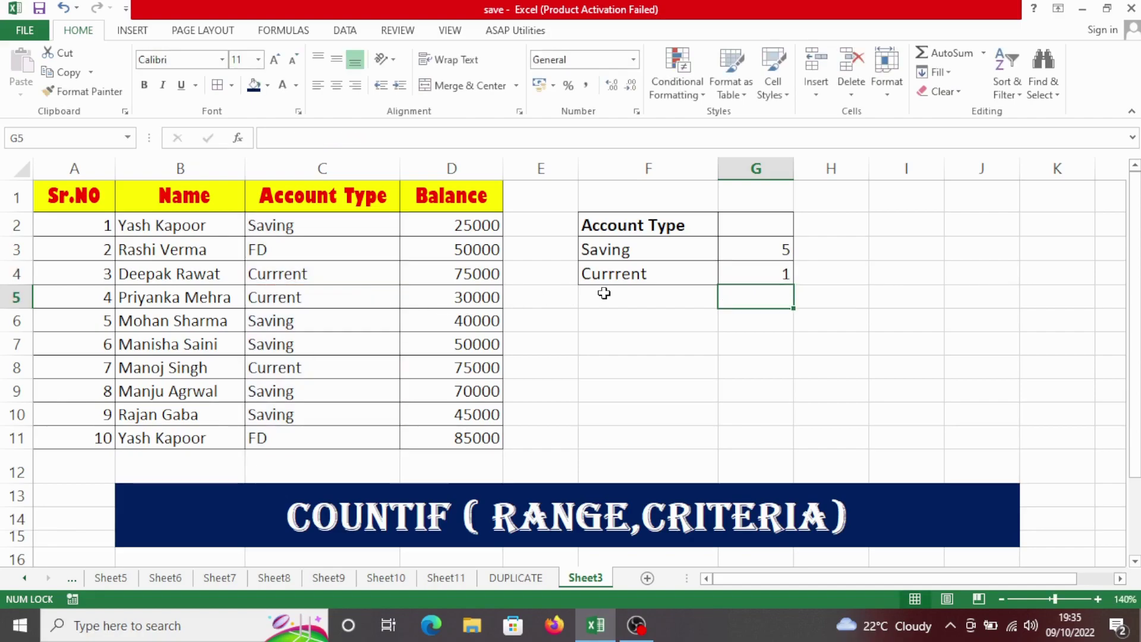
Review the formula in G4 and correct the misspelled account type to Current in F4 and C4
{"action": "double_click", "coordinate": [726, 275]}
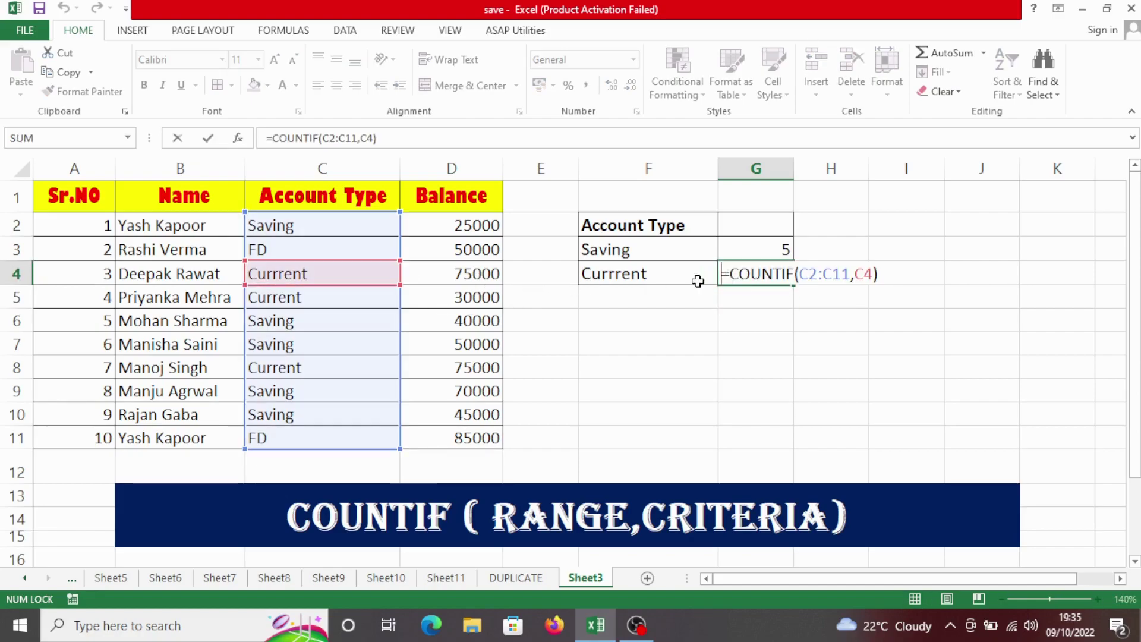
{"action": "key", "text": "Return"}
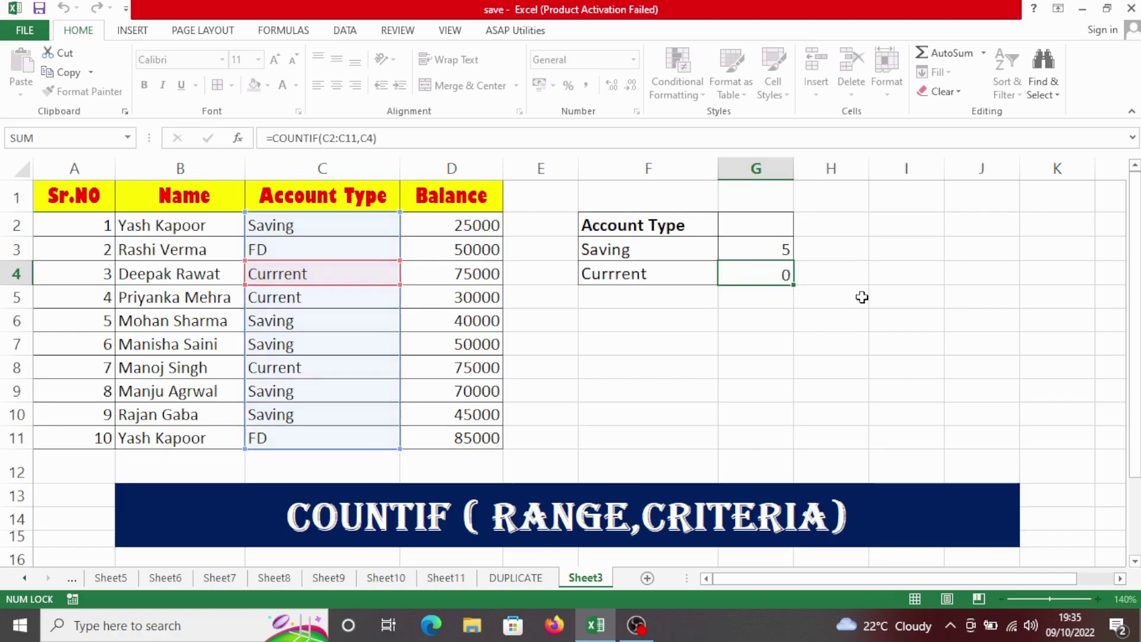
{"action": "left_click", "coordinate": [769, 271]}
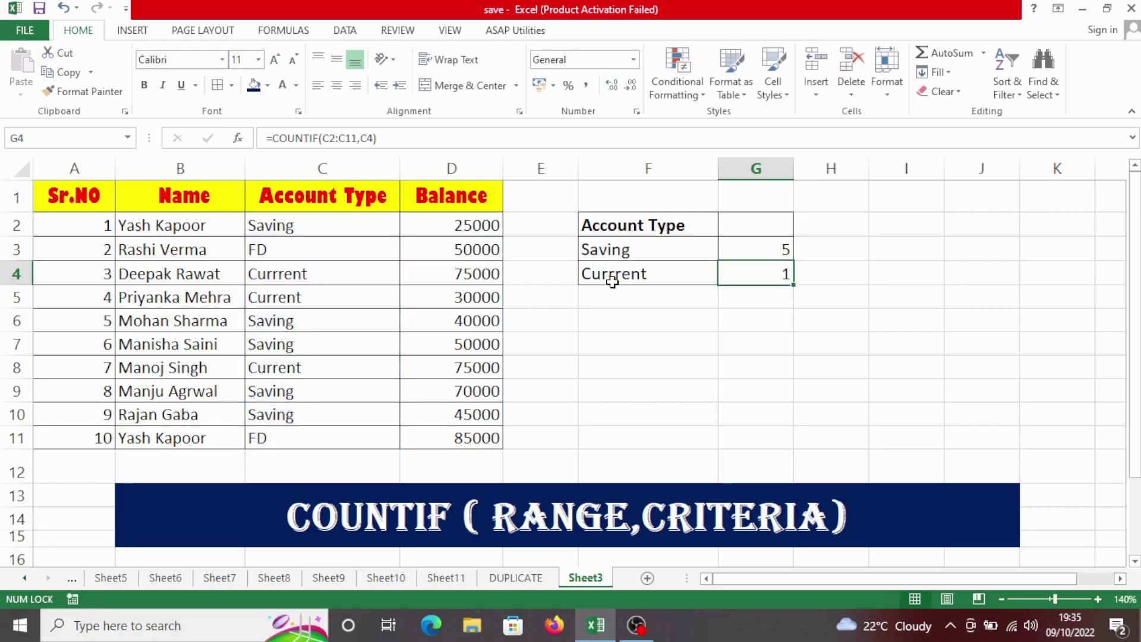
{"action": "left_click", "coordinate": [296, 282]}
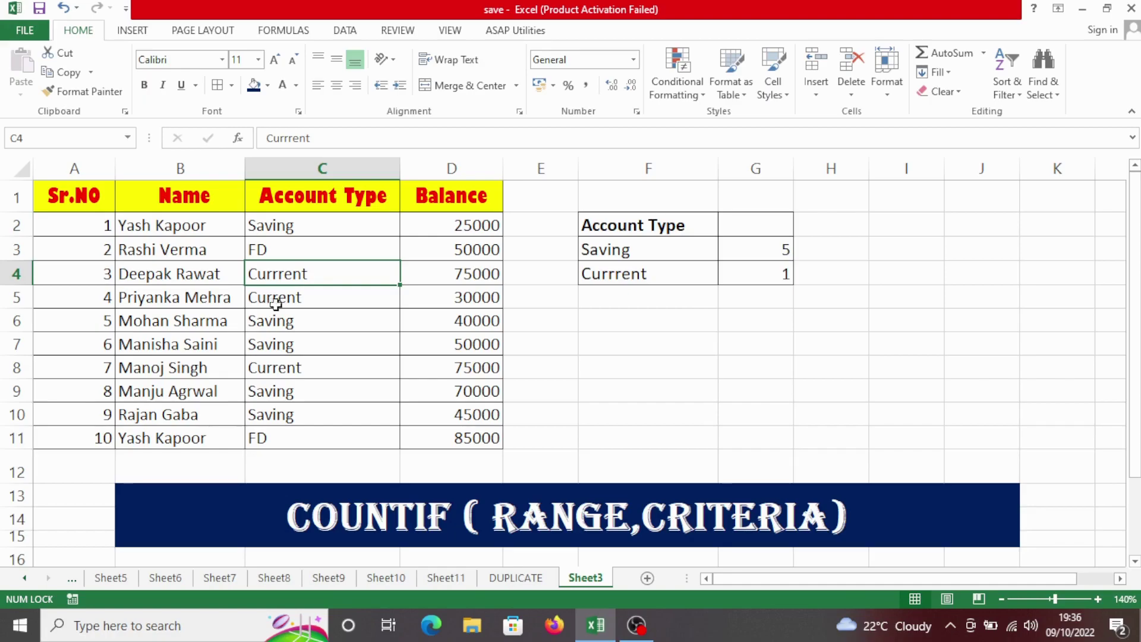
{"action": "double_click", "coordinate": [614, 274]}
{"action": "key", "text": "BackSpace"}
{"action": "key", "text": "Return"}
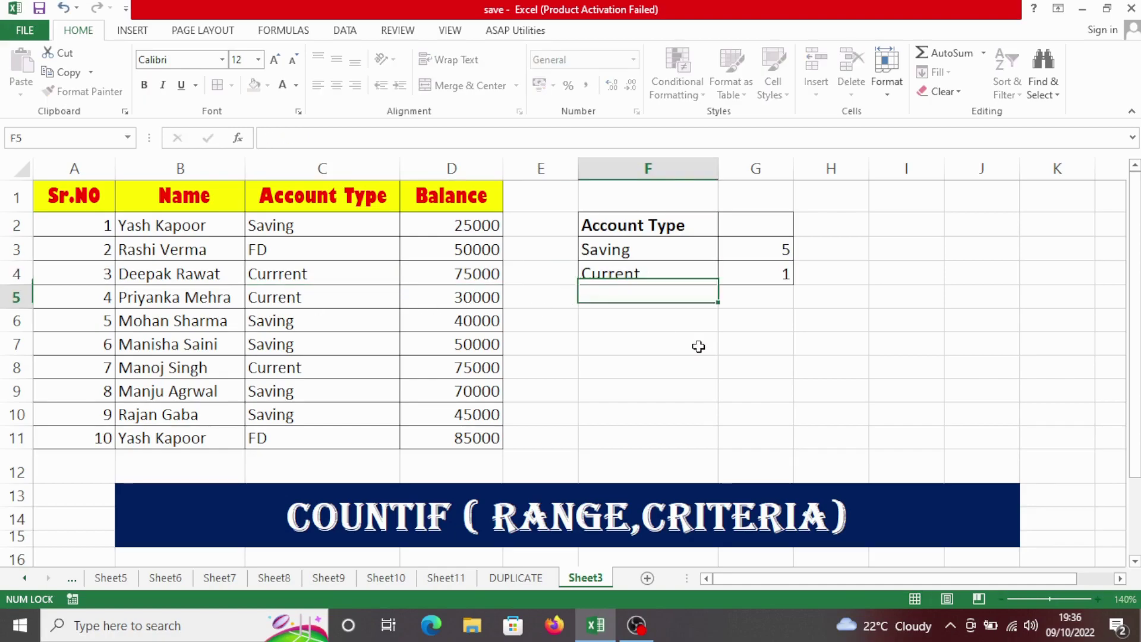
{"action": "double_click", "coordinate": [266, 279]}
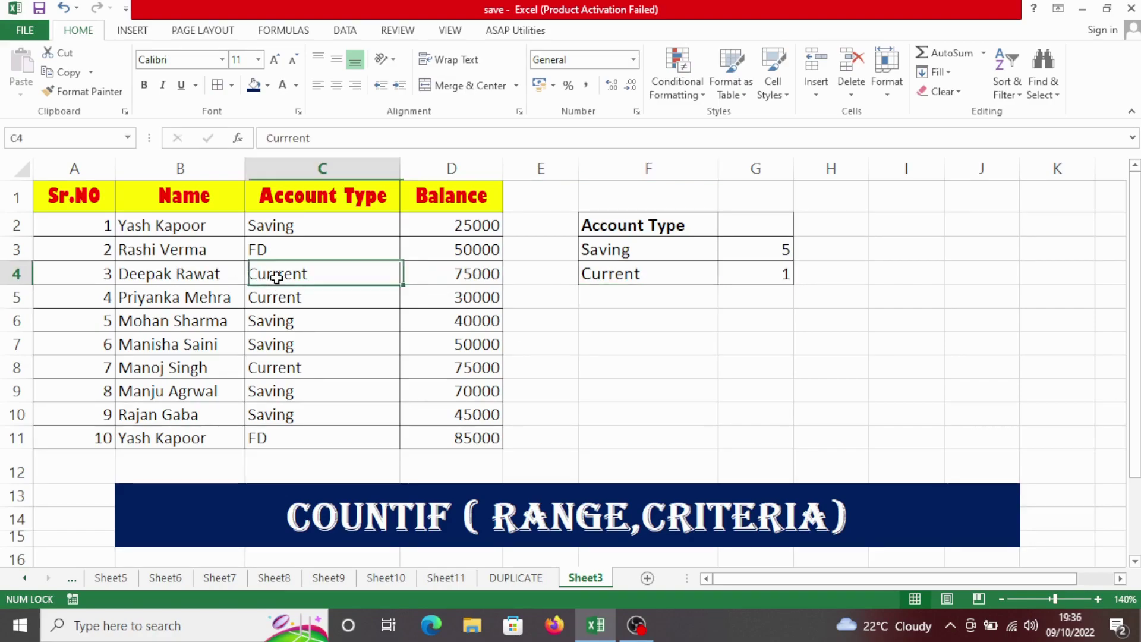
{"action": "key", "text": "BackSpace"}
{"action": "key", "text": "Return"}
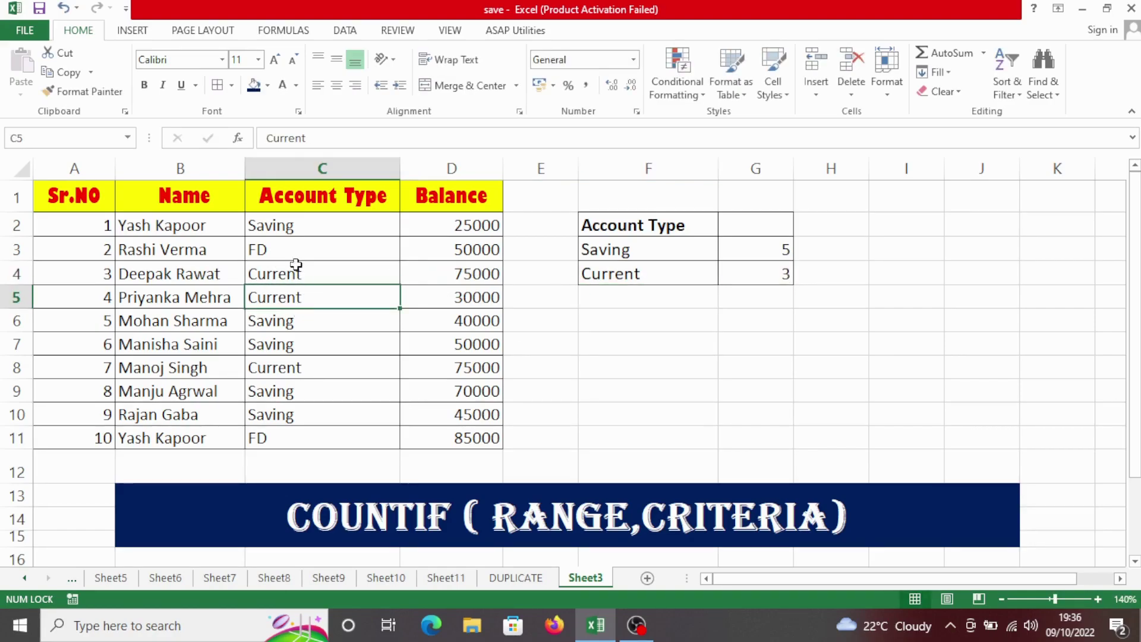
Check the count in G4 against the individual Current entries in the Account Type column
{"action": "left_click", "coordinate": [789, 272]}
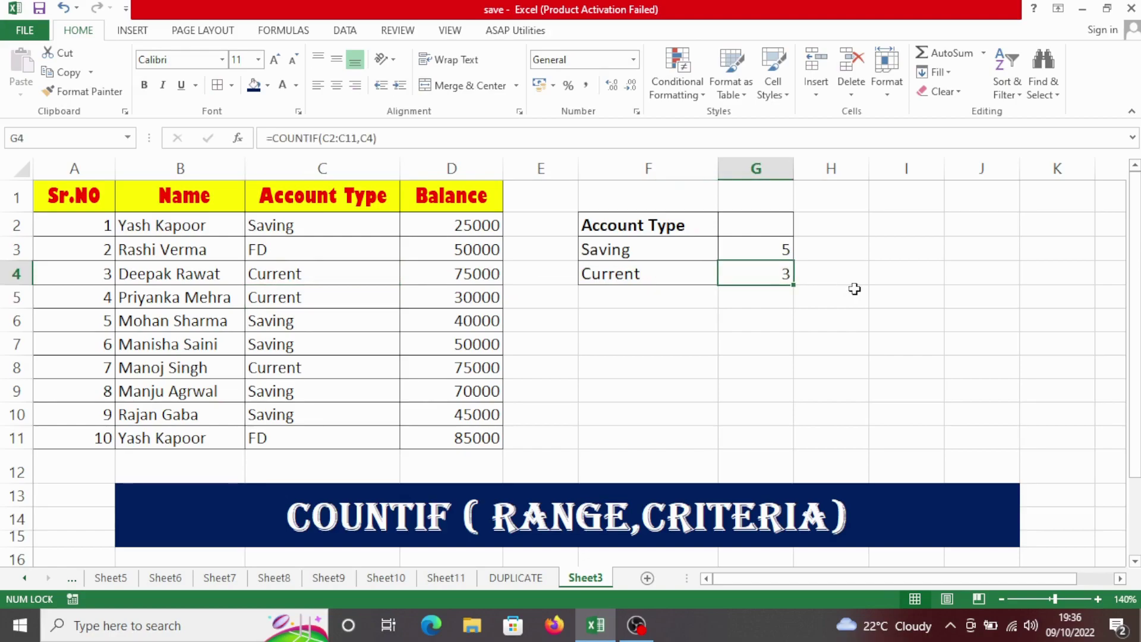
{"action": "left_click", "coordinate": [301, 371]}
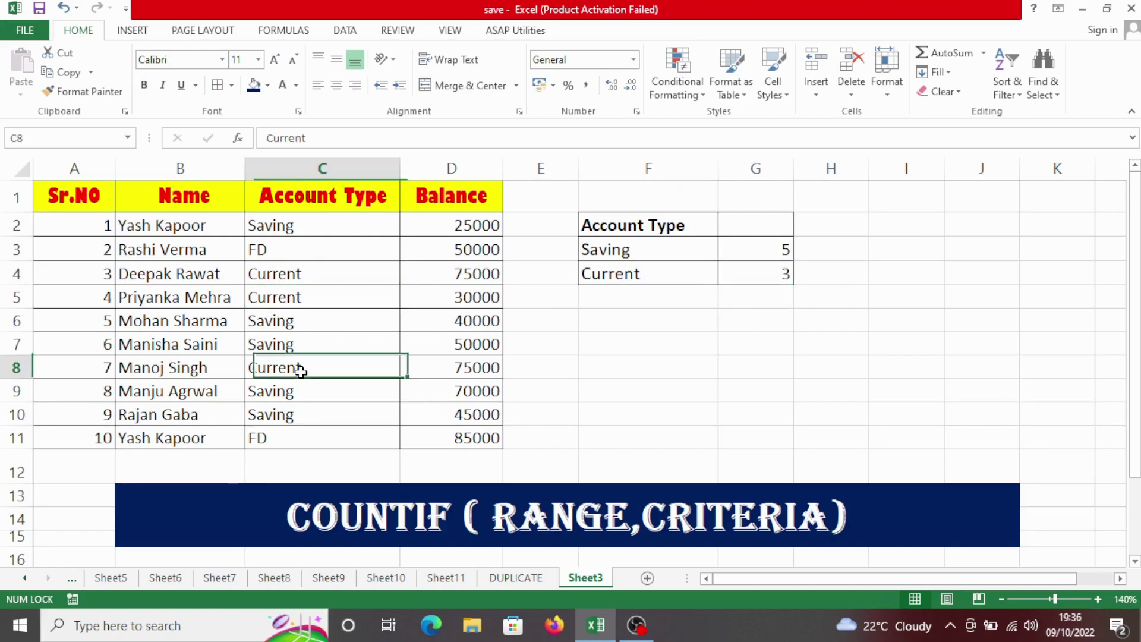
{"action": "left_click", "coordinate": [293, 297]}
{"action": "left_click", "coordinate": [288, 274]}
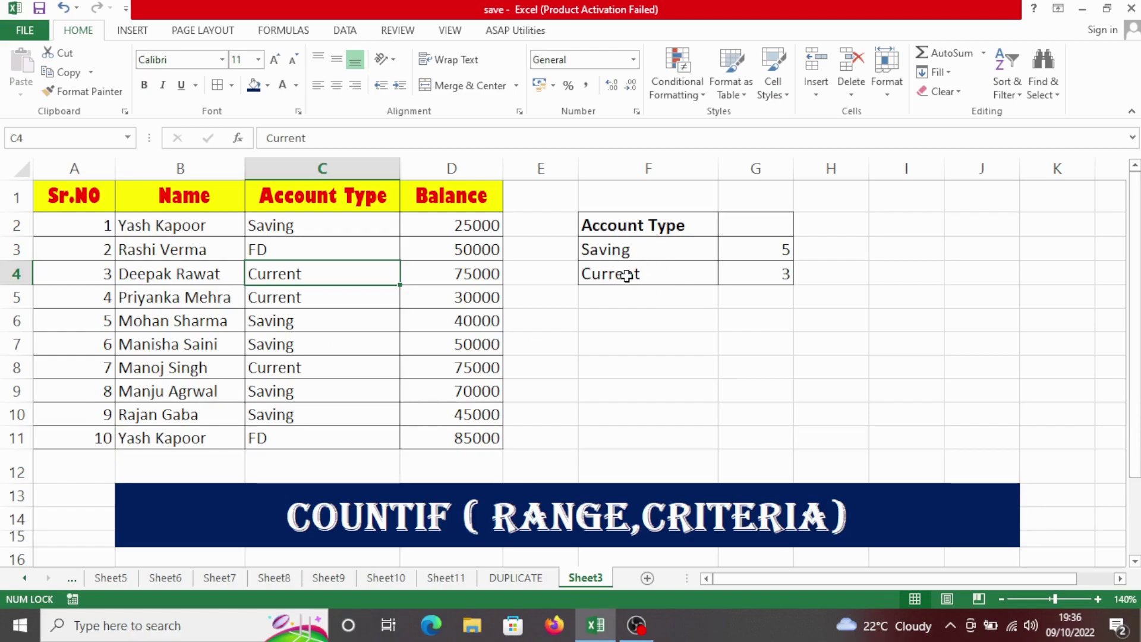
{"action": "left_click", "coordinate": [800, 340]}
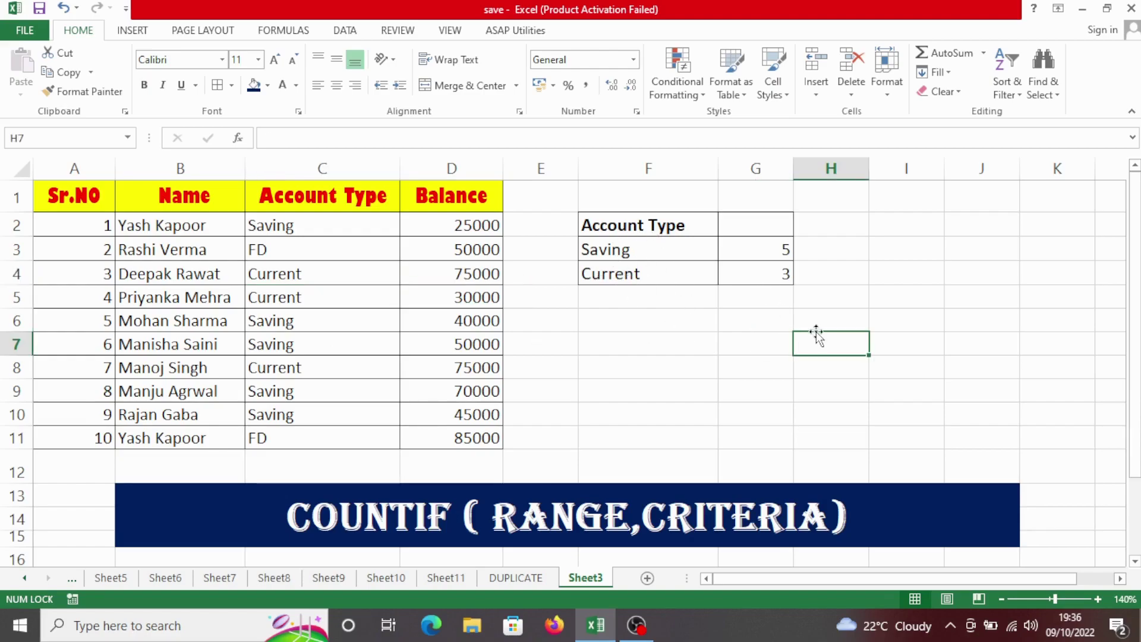
{"action": "left_click", "coordinate": [884, 273]}
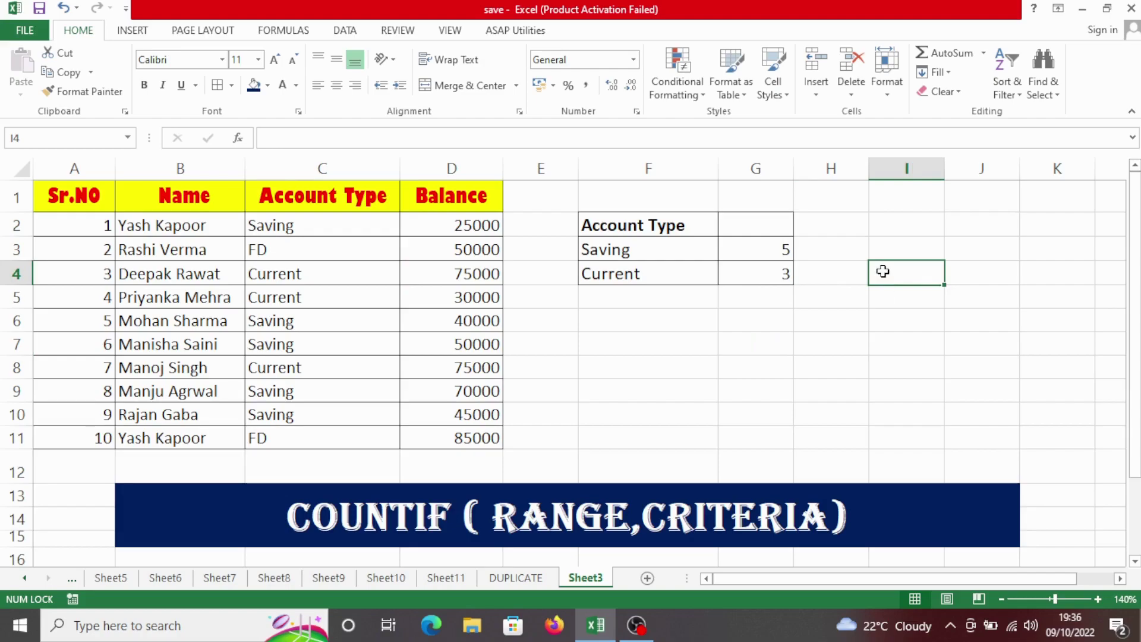